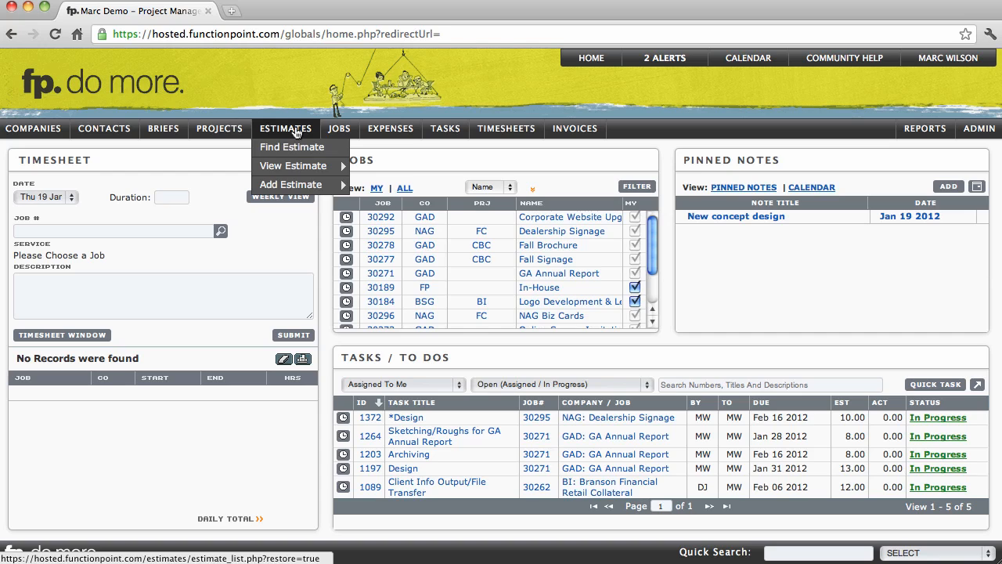
- Start a new estimate named "Function Point Estimate" with the estimate type Collateral
mouse_move(301, 186)
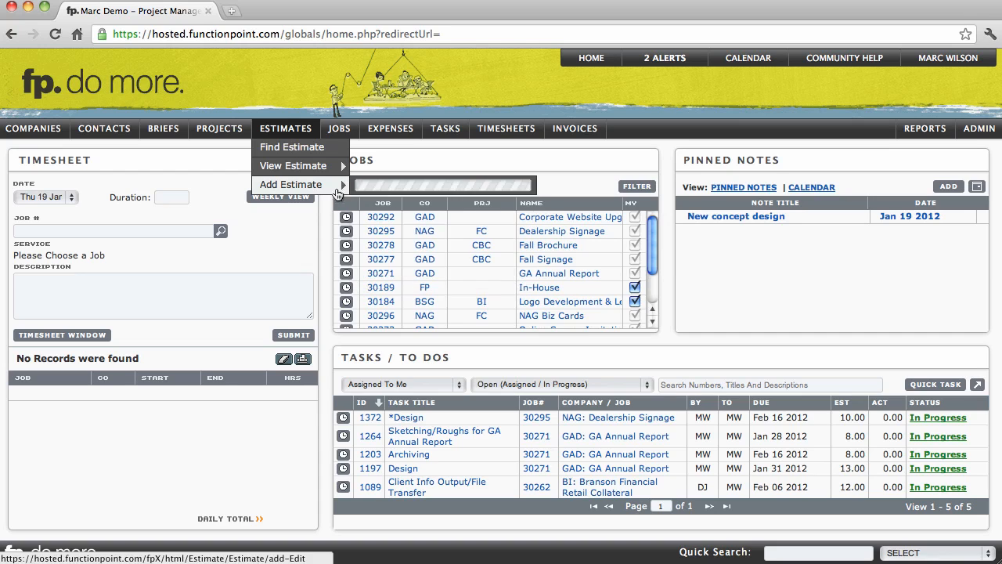
left_click(291, 186)
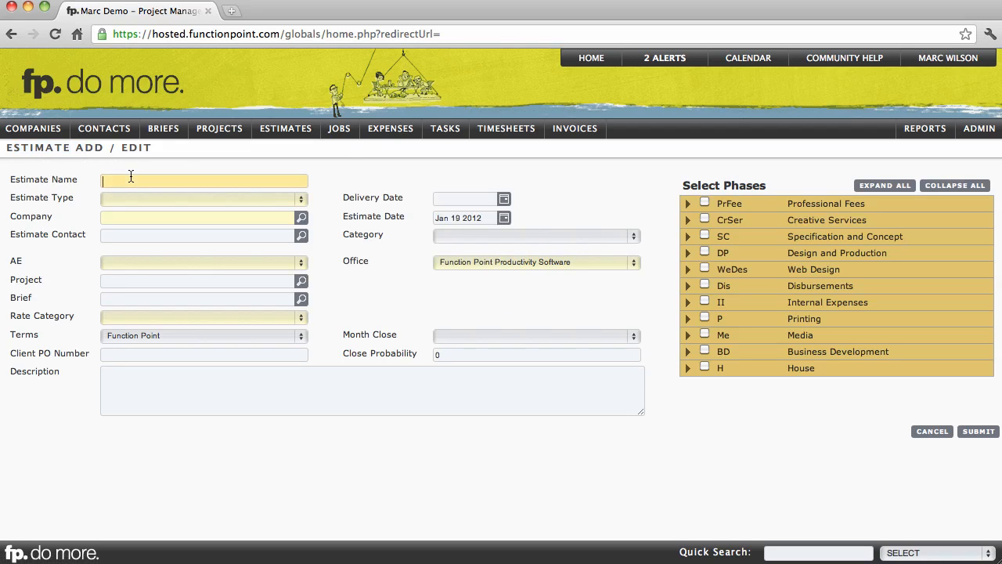
type("Function Point Estimate")
left_click(131, 196)
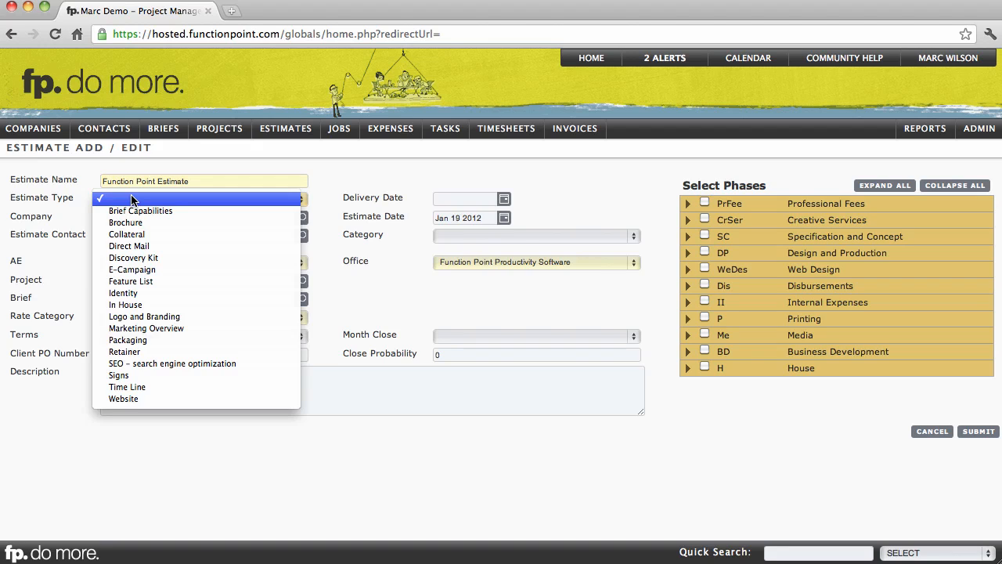
left_click(136, 235)
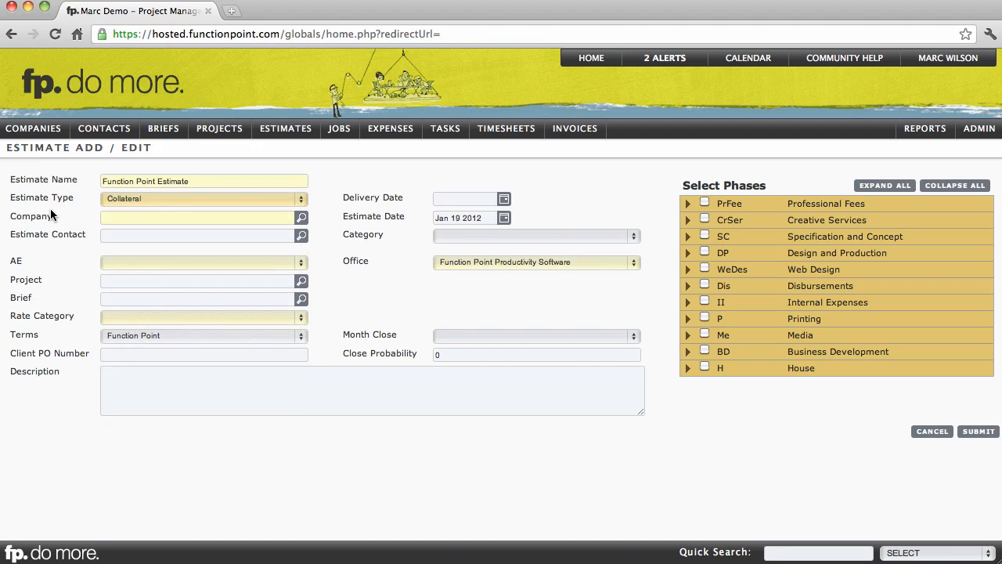
left_click(149, 217)
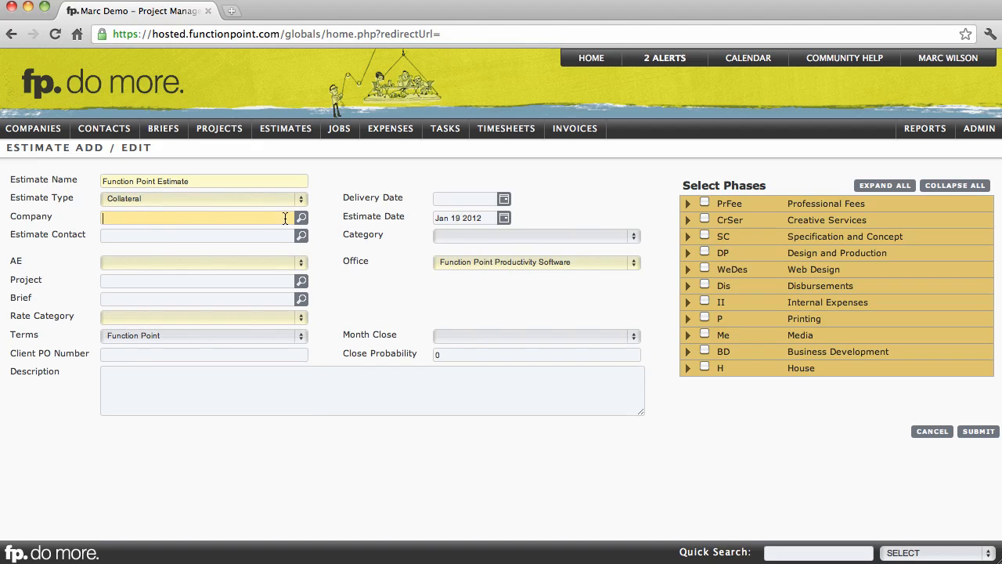
mouse_move(301, 219)
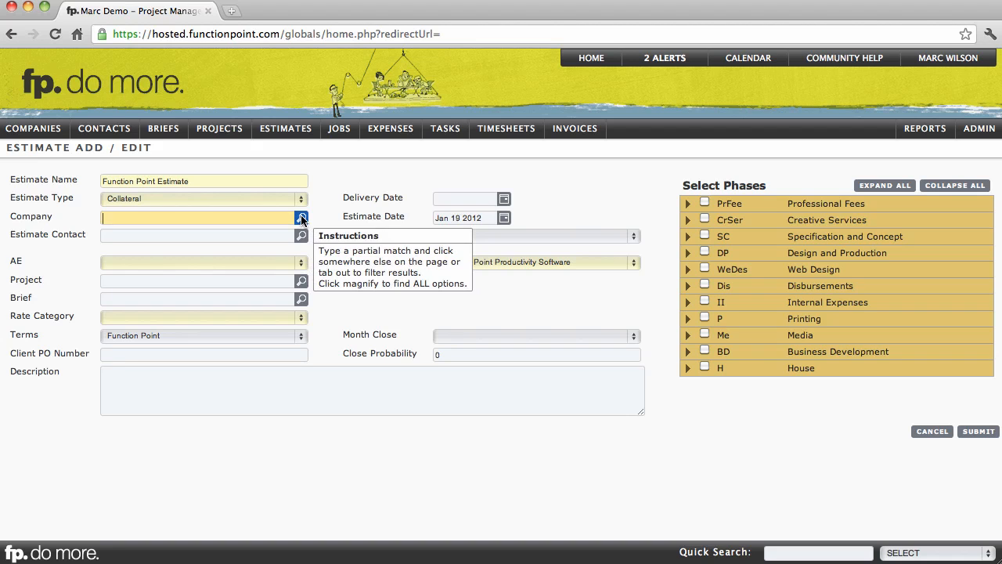
left_click(301, 219)
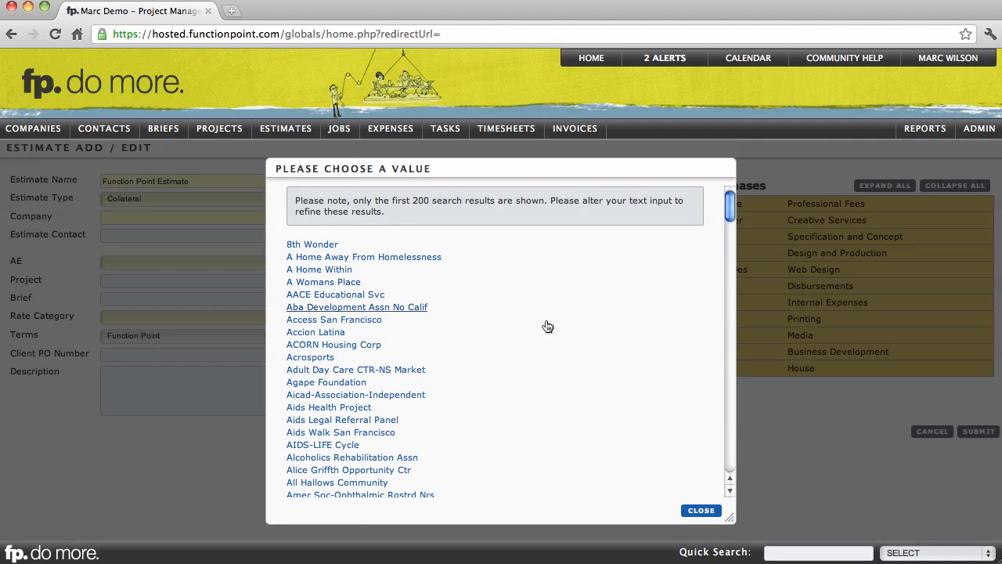
scroll(559, 351, "down", 3)
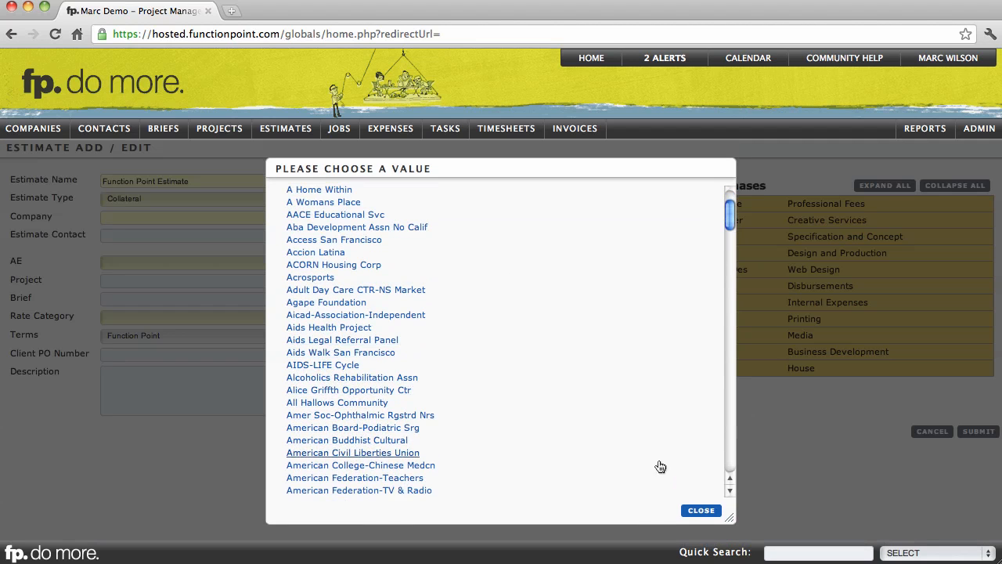
left_click(699, 512)
- Find the company with the partial name "north", choose Northshore Auto Group, and fill in its estimate contact
left_click(251, 219)
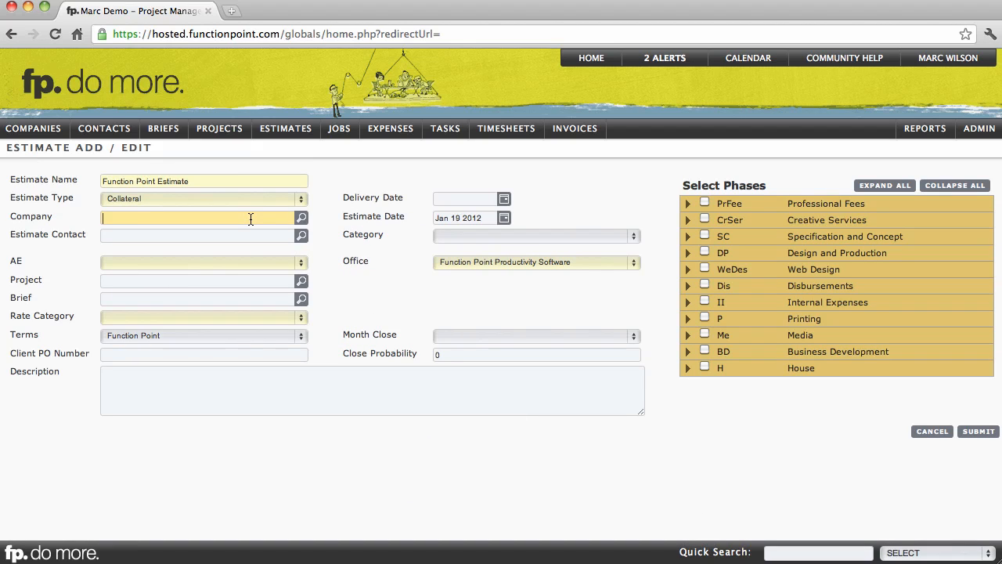
type("north")
left_click(349, 219)
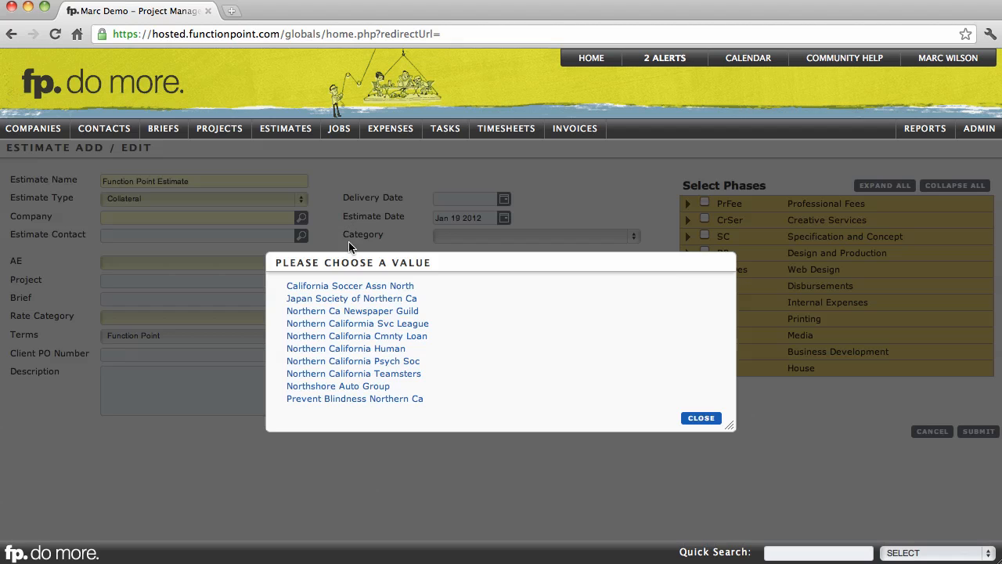
left_click(368, 387)
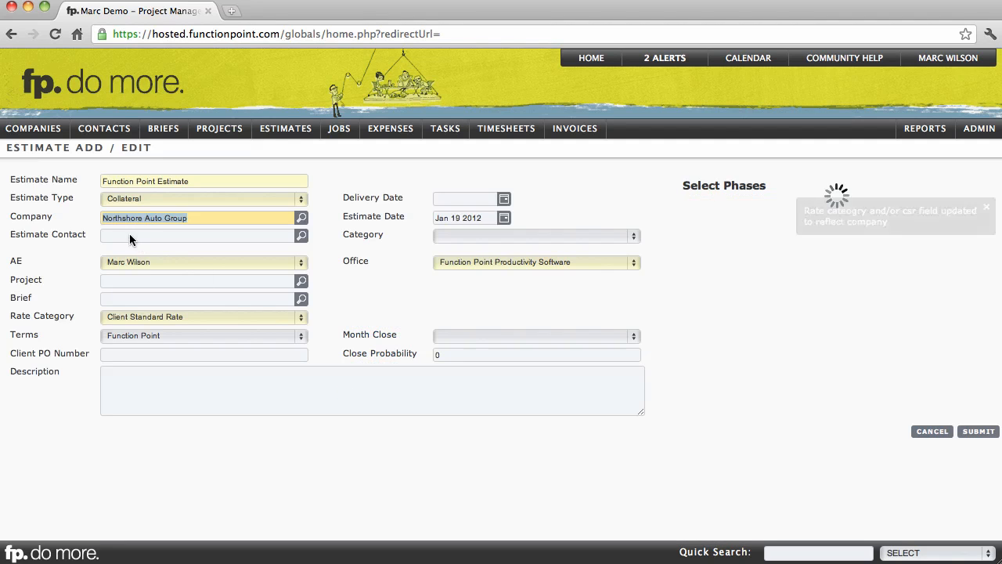
left_click(130, 236)
left_click(301, 236)
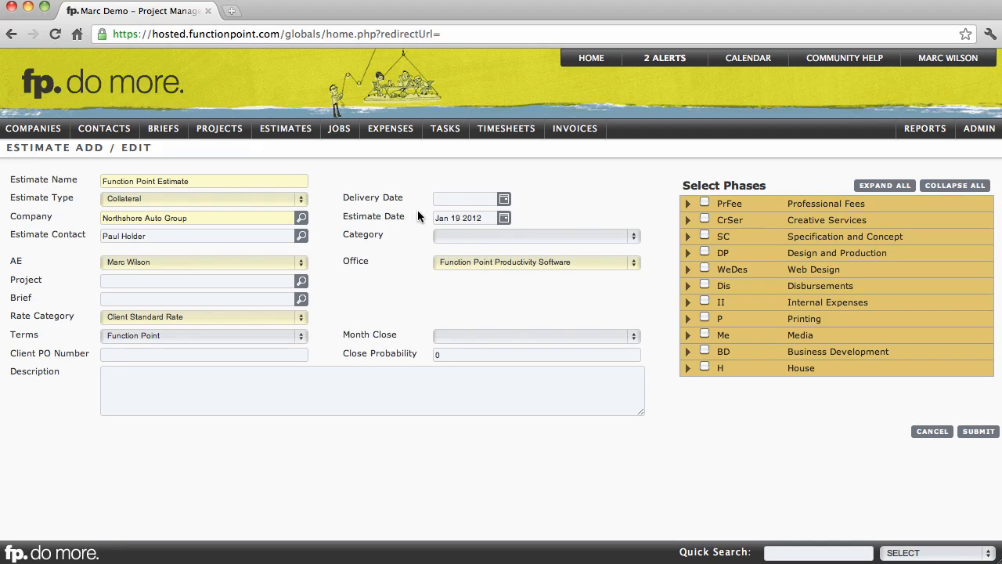
- Set the delivery date to Feb 29 2012 and enter "Description" as the estimate's description
left_click(446, 202)
left_click(505, 199)
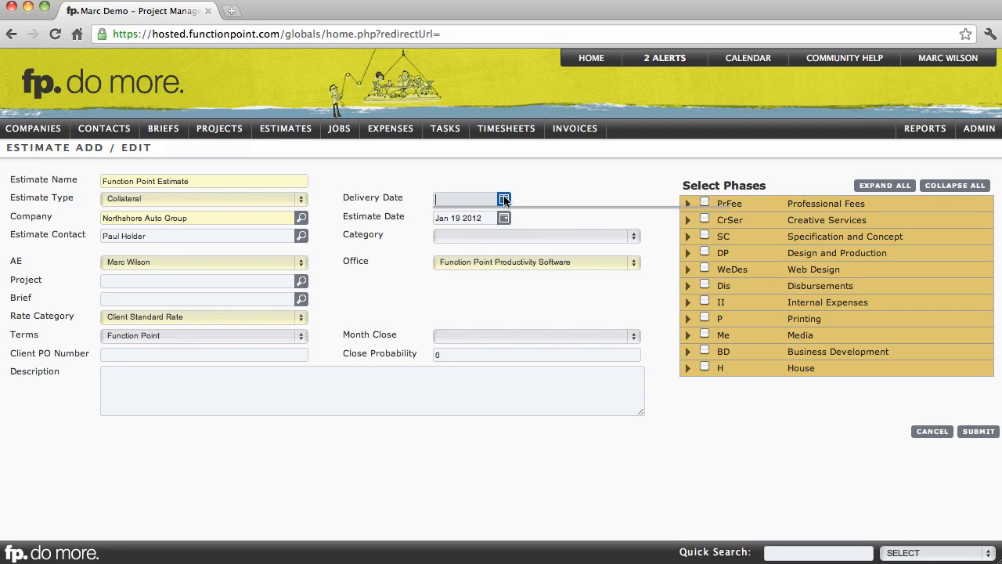
left_click(654, 324)
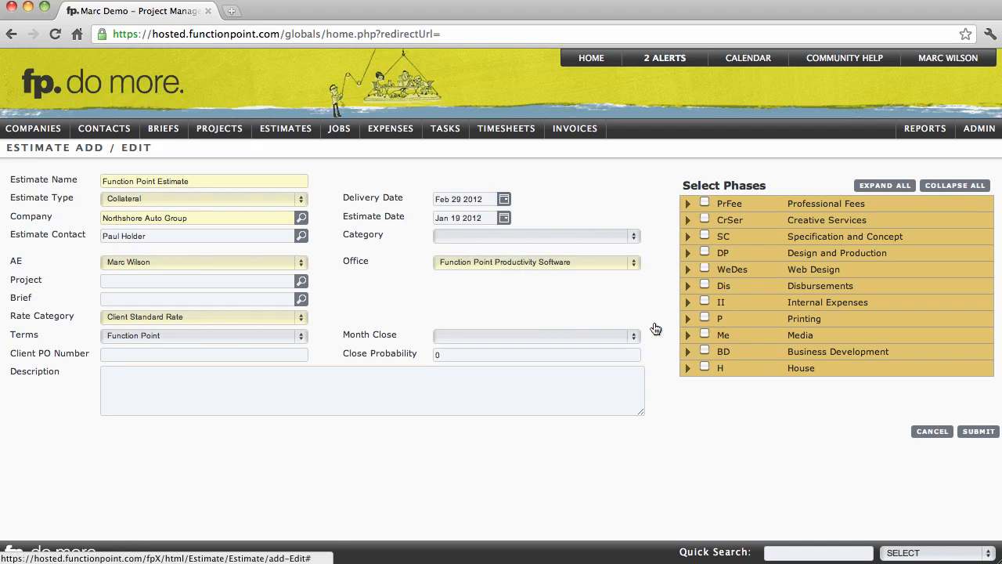
left_click(336, 396)
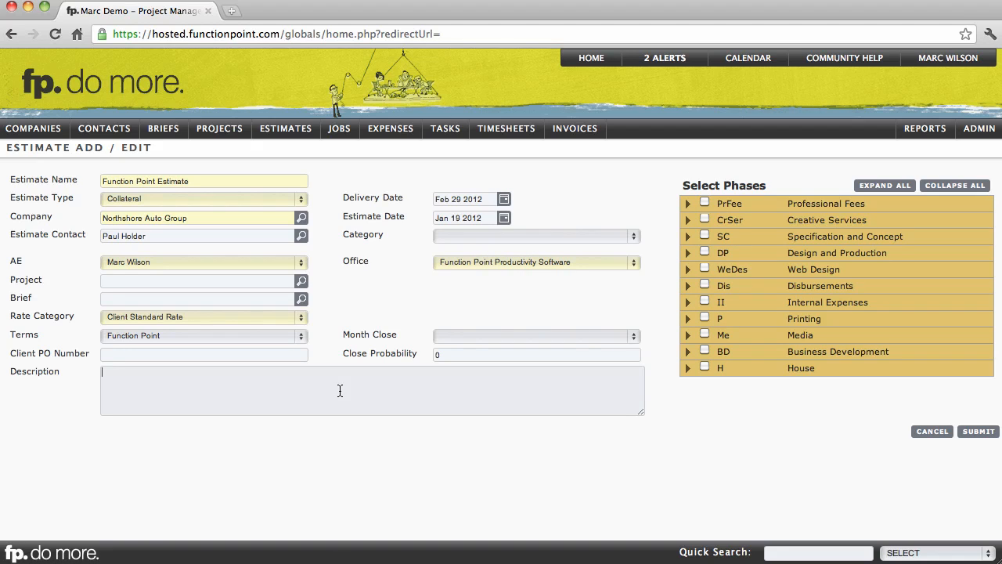
type("Description")
left_click(550, 305)
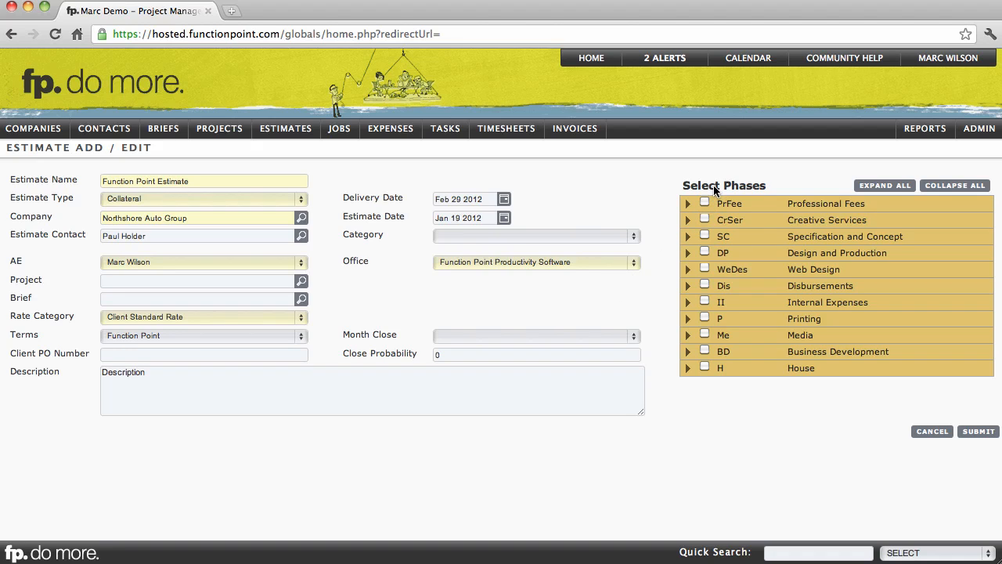
- Include Research, Documentation/Writing, Sketching/Roughs and Colour Proofs from the Specification and Concept phase
left_click(688, 237)
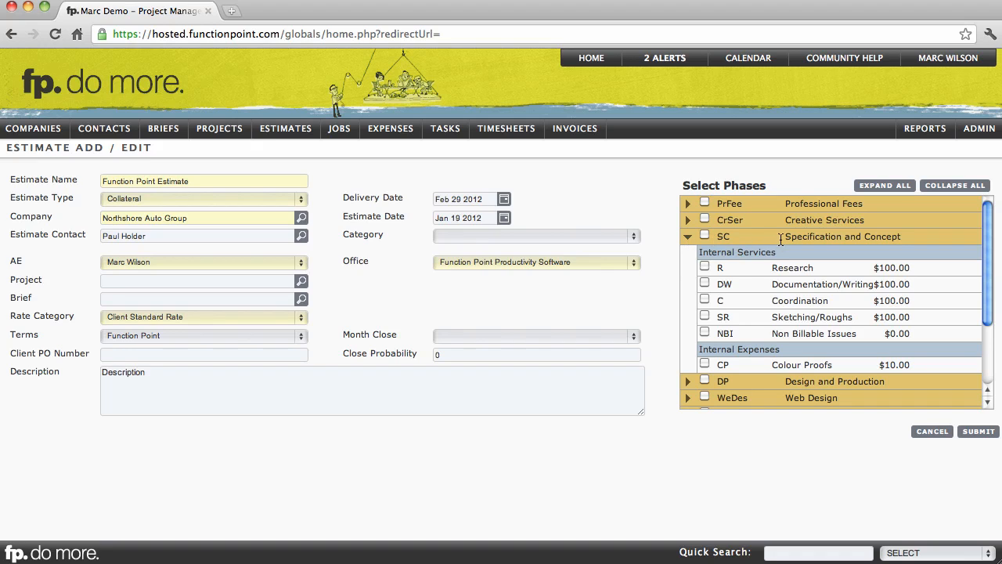
left_click_drag(780, 238, 799, 267)
left_click(798, 268)
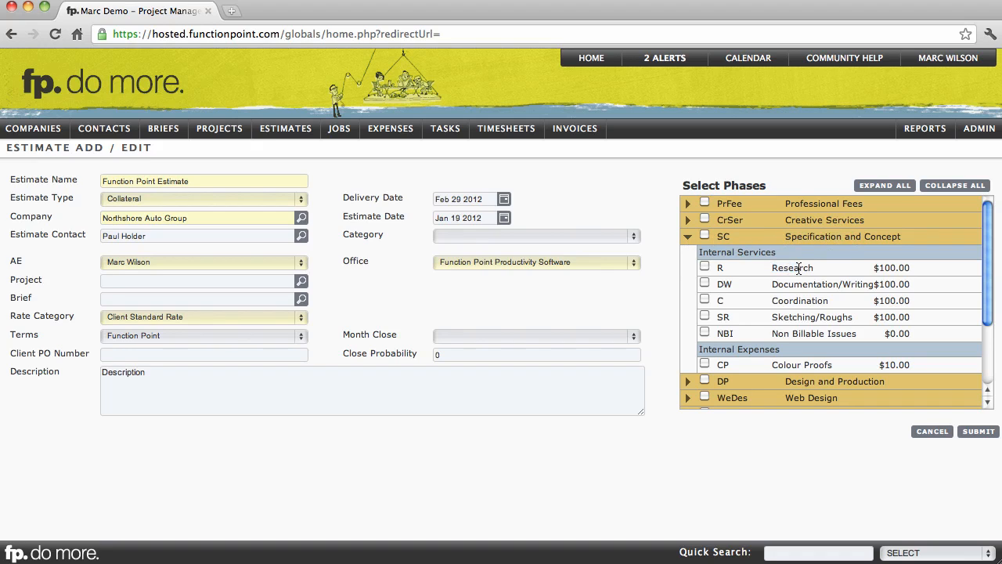
left_click(705, 267)
left_click(705, 316)
left_click(705, 363)
left_click(688, 238)
- Include Design, Copywriting/Editing and Client Management from the Design and Production phase
left_click(687, 252)
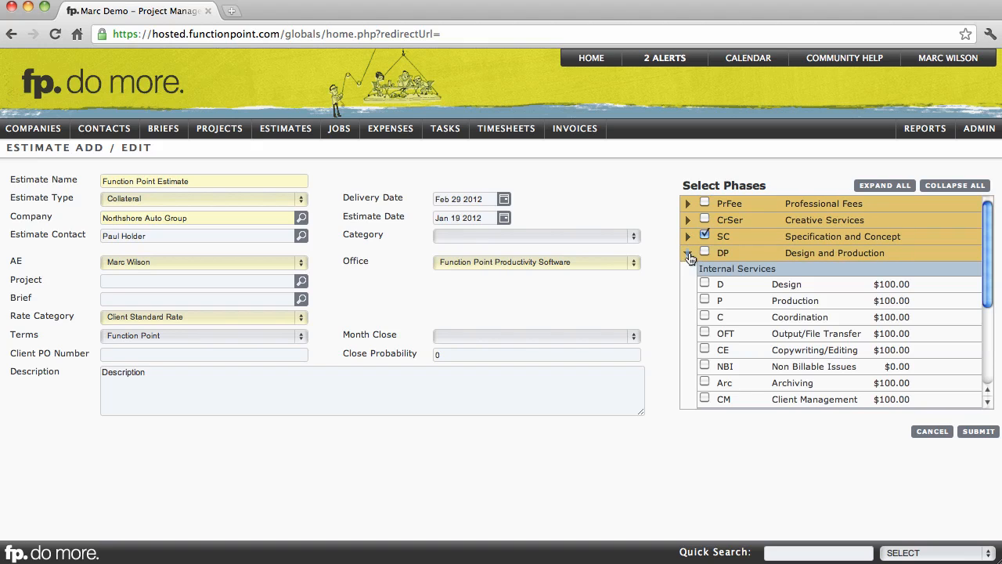
left_click(706, 284)
left_click(705, 395)
- Include the Printing external expense from the Disbursements phase and submit the estimate
scroll(728, 350, "down", 5)
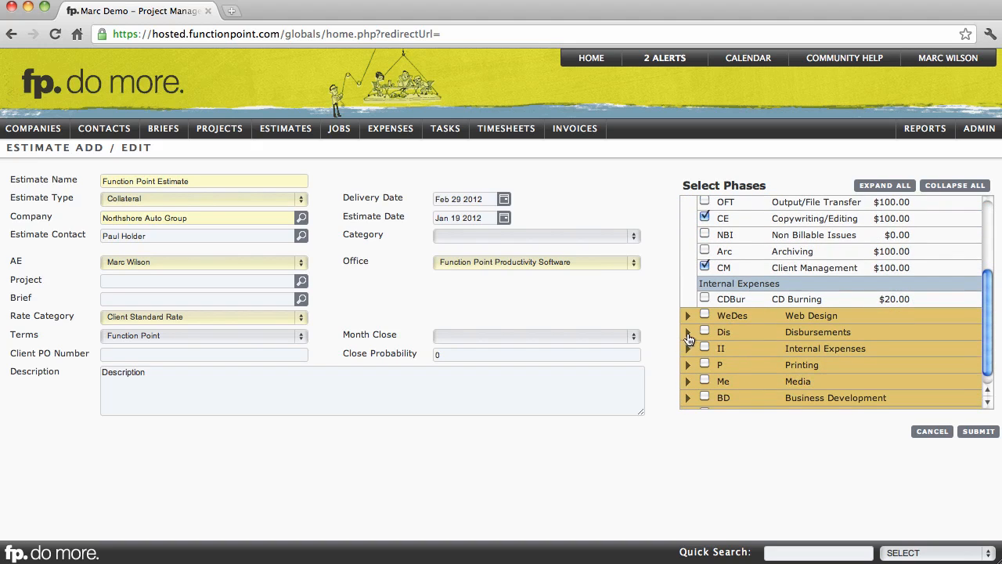
left_click(687, 332)
left_click(705, 379)
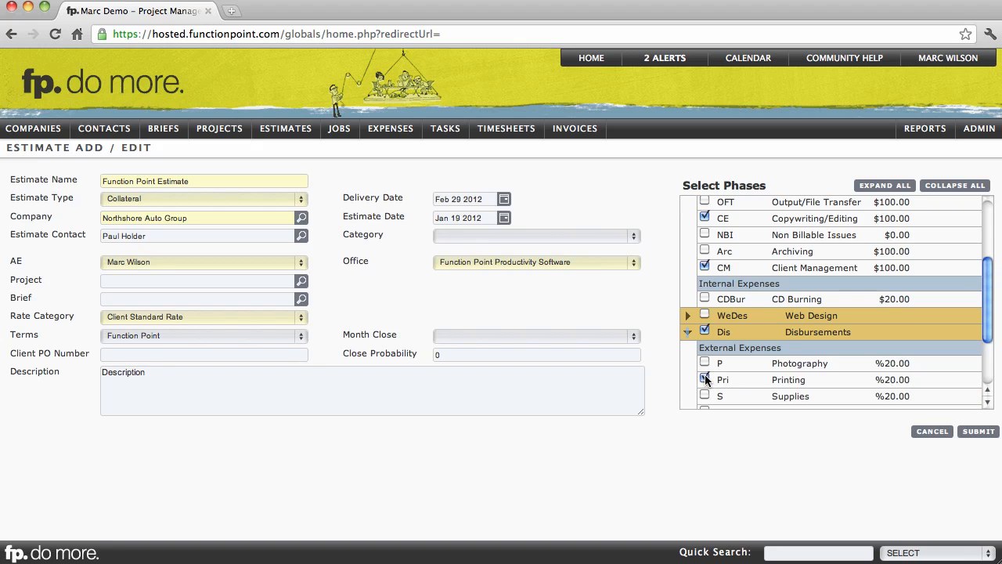
left_click(977, 432)
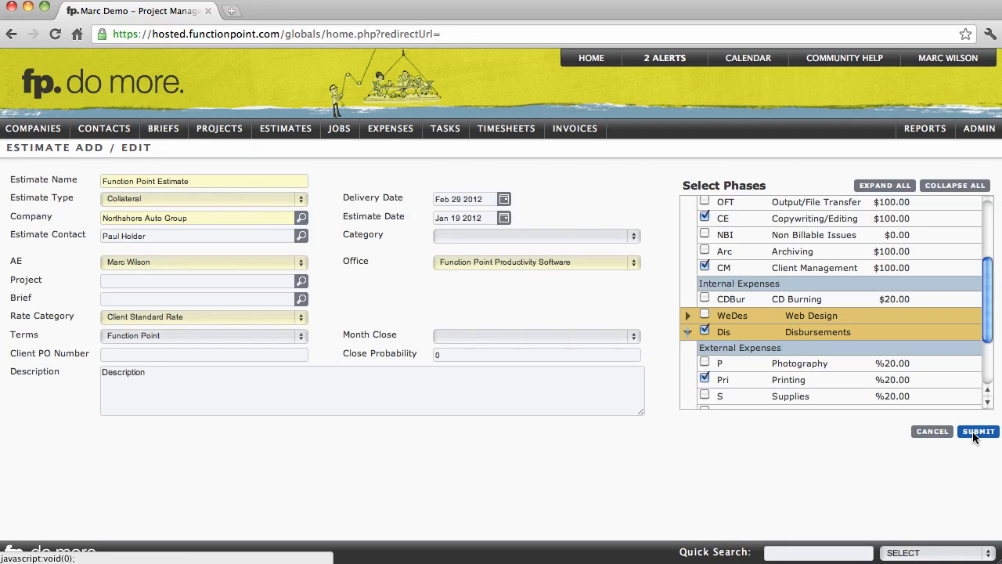
- Rename the Research service in the Specification and Concept phase to "Previous Job Research"
left_click_drag(22, 149, 132, 148)
left_click(118, 148)
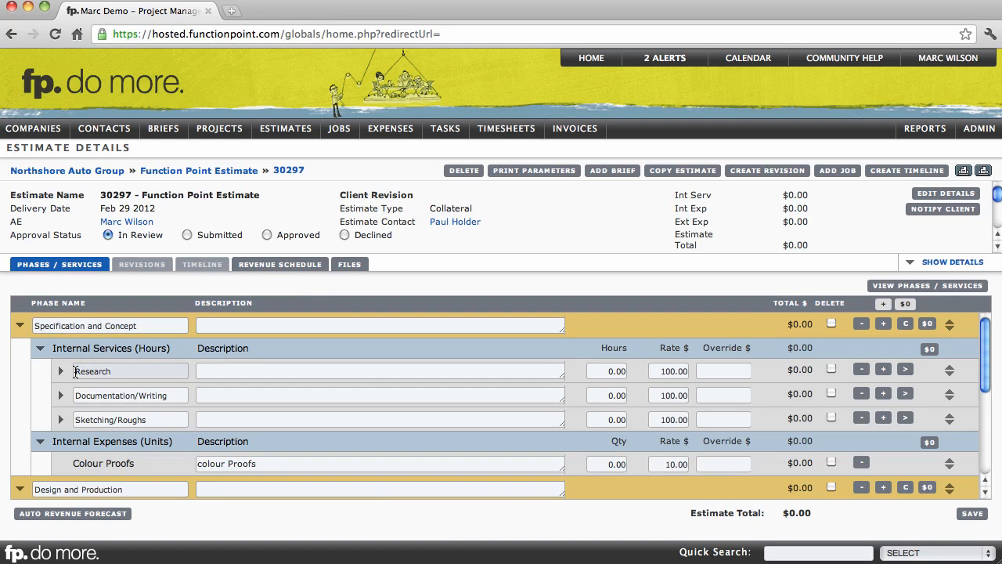
left_click(75, 371)
type("Previous Job")
left_click(268, 326)
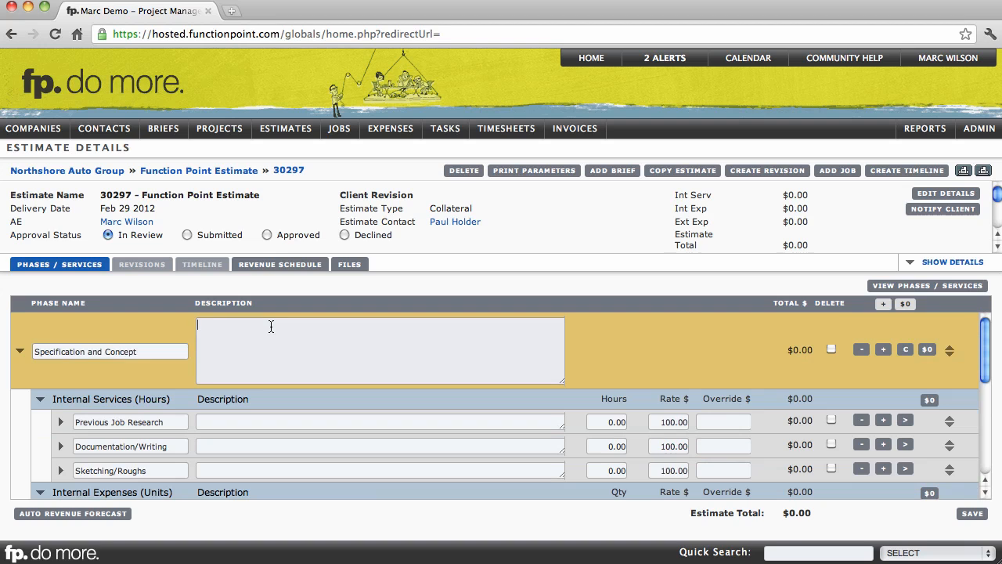
left_click(577, 323)
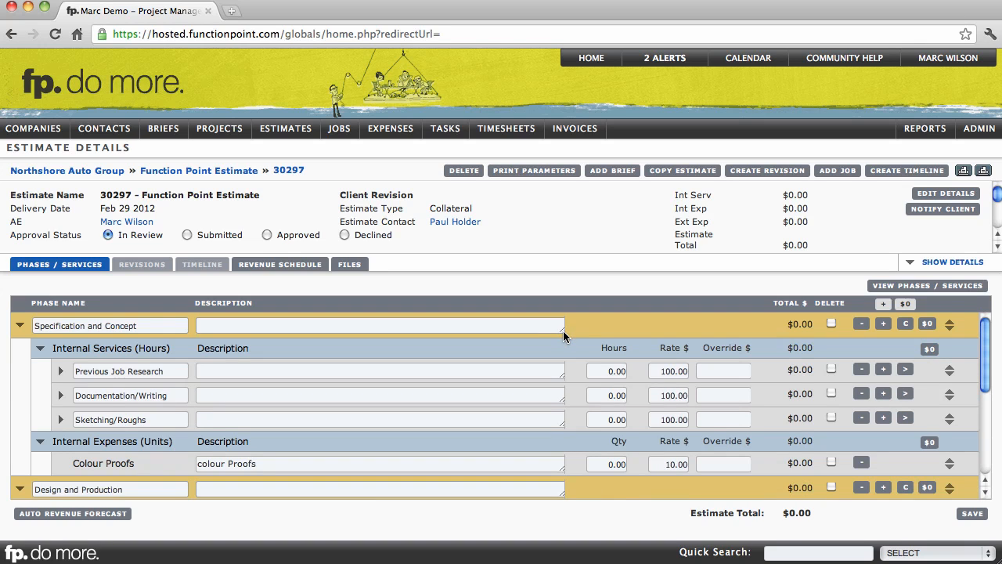
left_click_drag(562, 330, 560, 306)
- Set the hours for Previous Job Research to 5
left_click(607, 372)
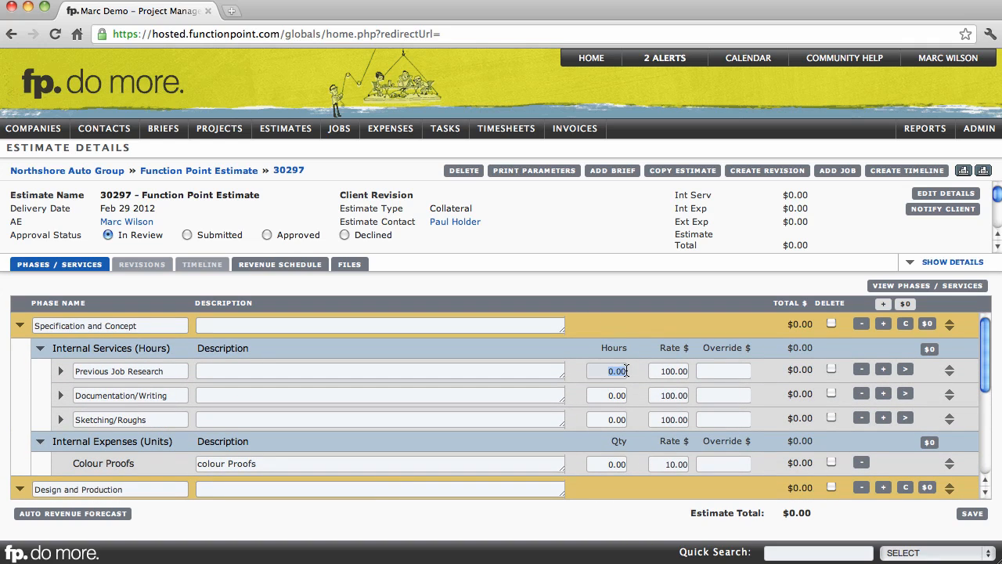
type("5")
left_click(634, 351)
left_click(664, 369)
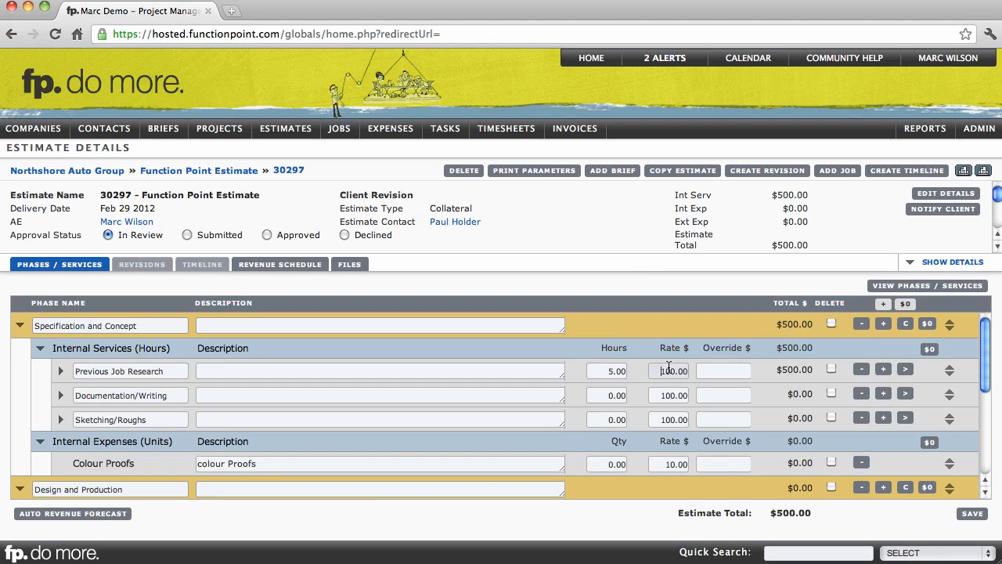
left_click(794, 370)
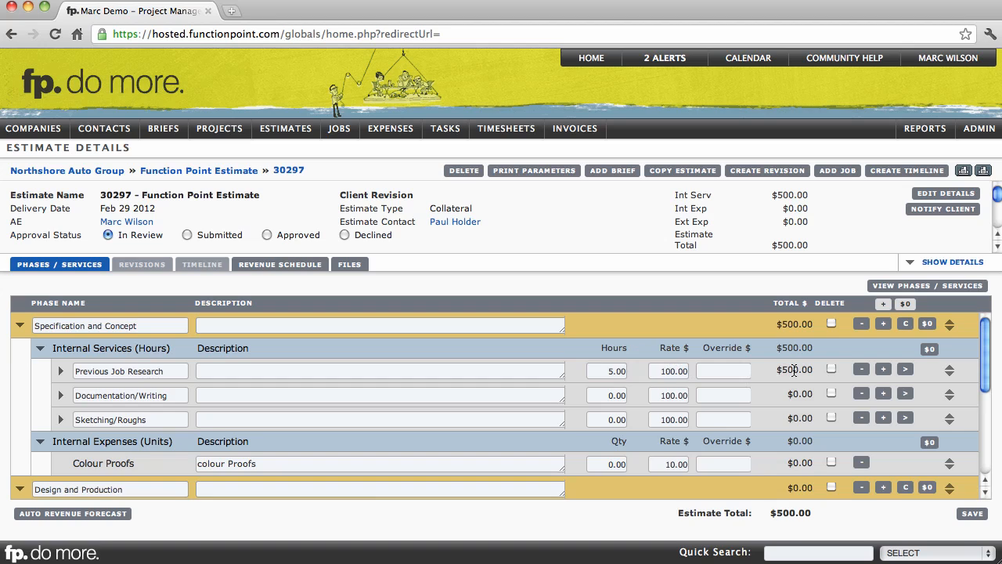
- Set Documentation/Writing to 5 hours with an override amount of $1000
left_click(602, 396)
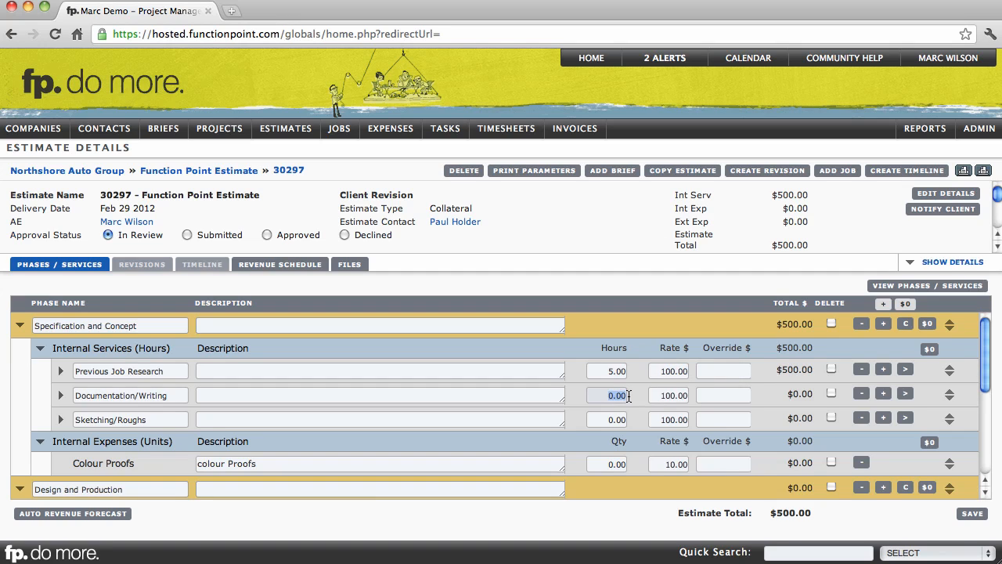
type("5")
left_click(641, 384)
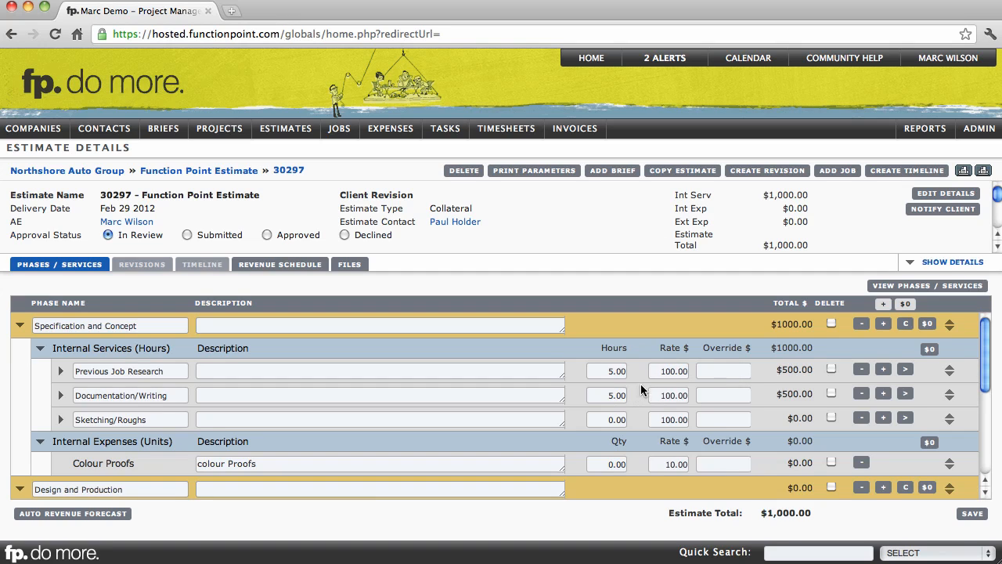
left_click(708, 390)
type("1000")
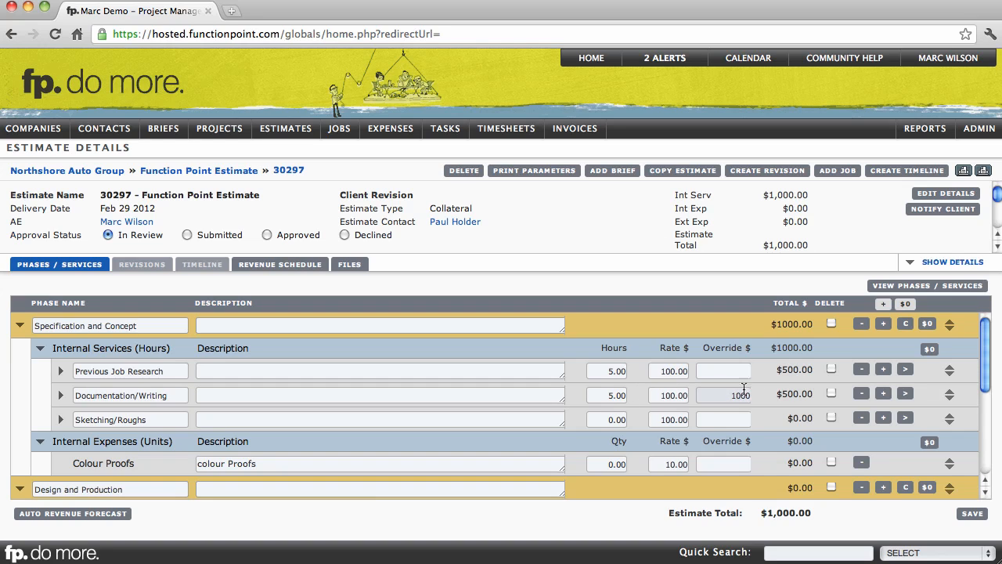
left_click(757, 389)
left_click(731, 395)
- Set Sketching/Roughs to 15 hours at a rate of $125
left_click_drag(602, 421, 683, 419)
type("15")
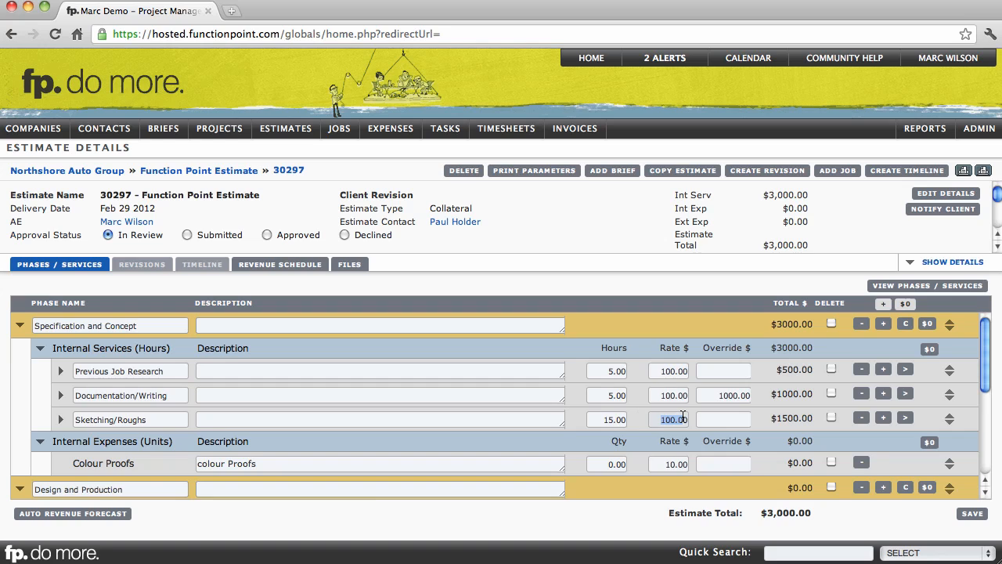
type("0")
type("25")
left_click(638, 416)
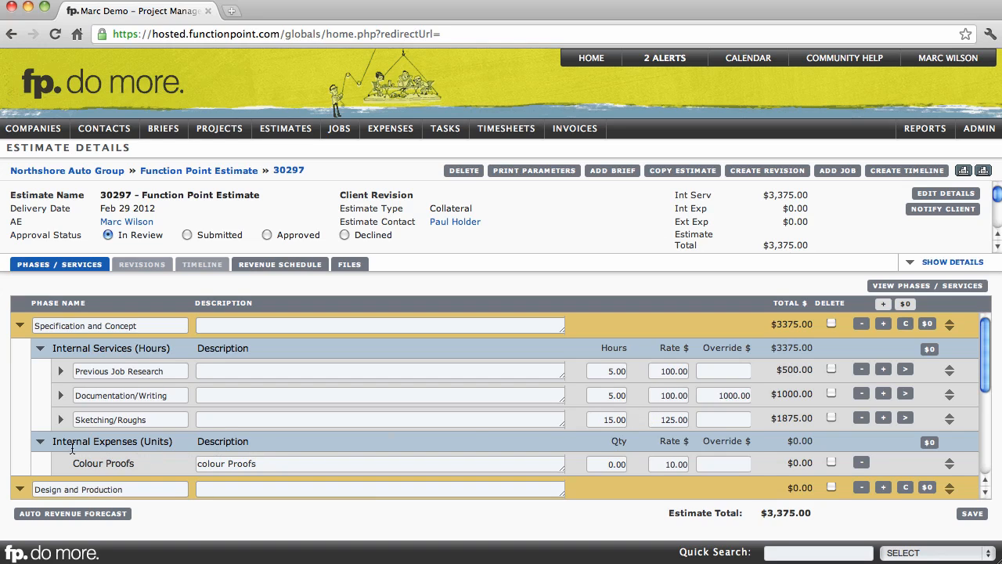
- Set the Colour Proofs quantity under the internal expenses to 5
left_click_drag(53, 442, 123, 442)
left_click(123, 442)
left_click(594, 462)
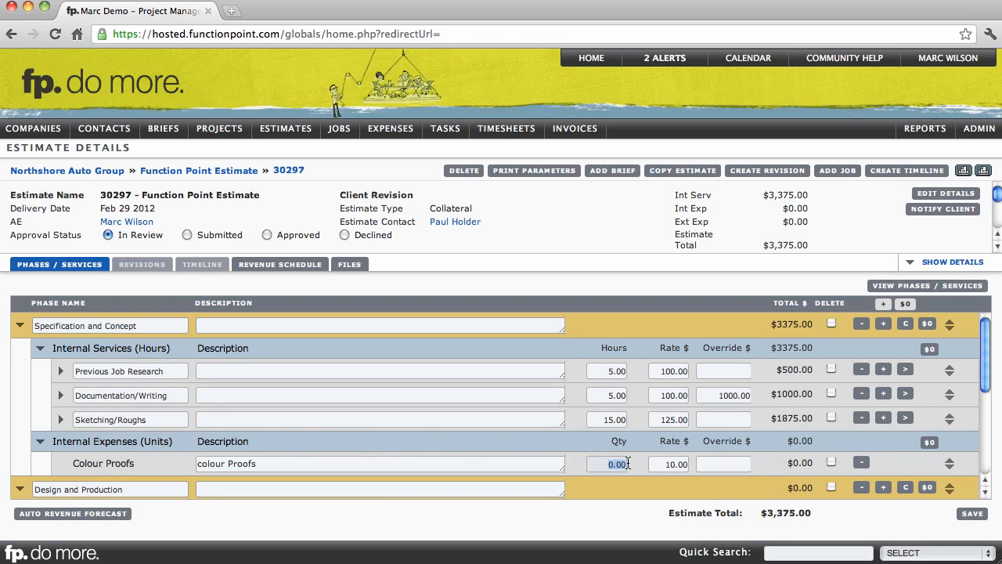
type("5")
left_click(657, 463)
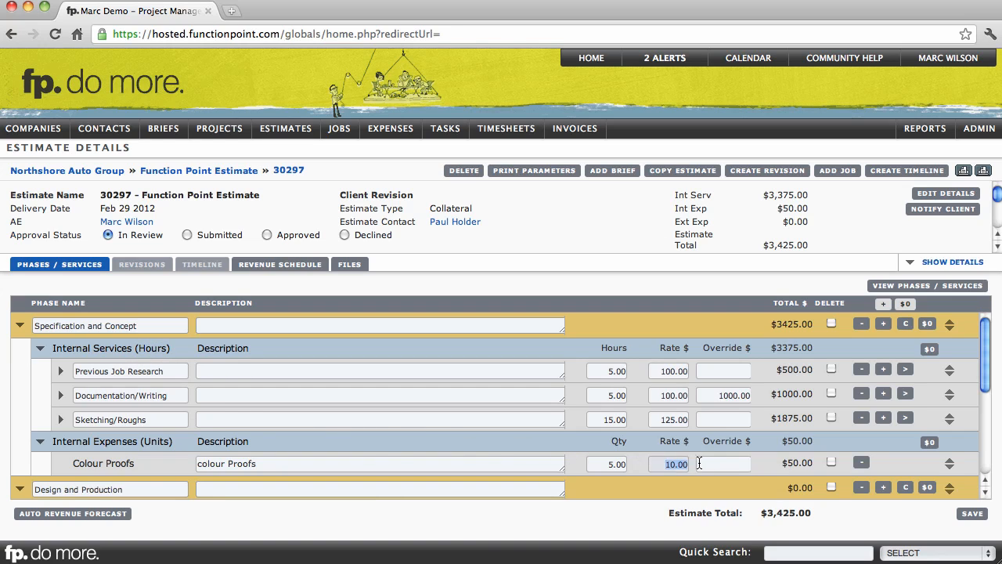
- Set the rate of the Colour Proofs internal expense to $25
type("25")
left_click(680, 443)
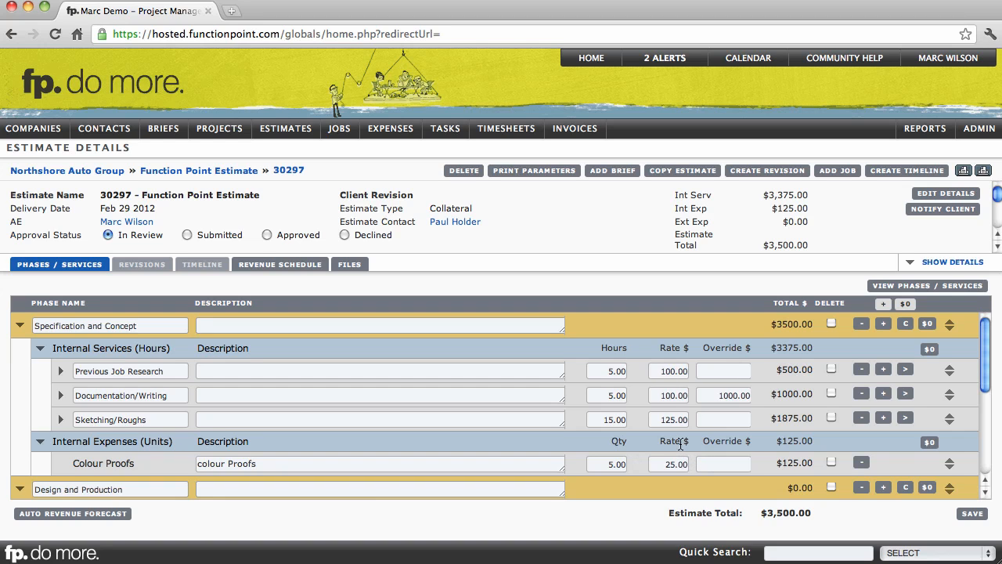
- Add two staff lines to the Design service, assigning the second person under Project Manager and the person under Production Manager
scroll(680, 442, "down", 5)
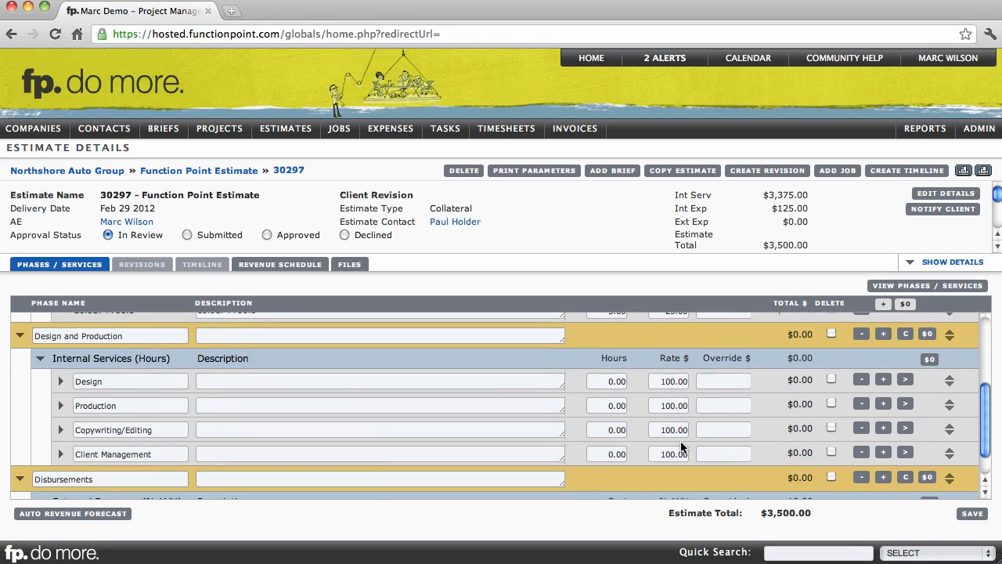
left_click(111, 382)
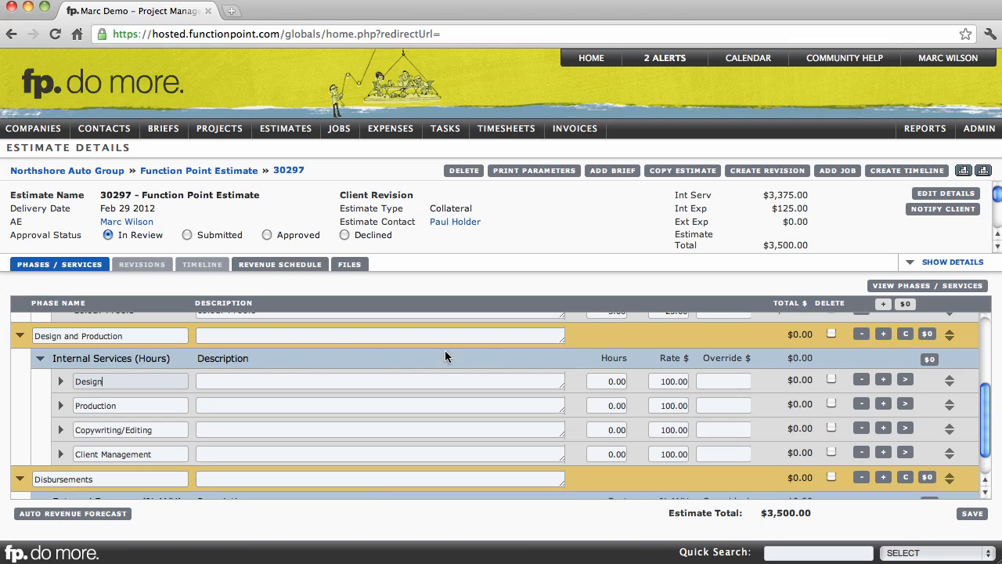
left_click(883, 380)
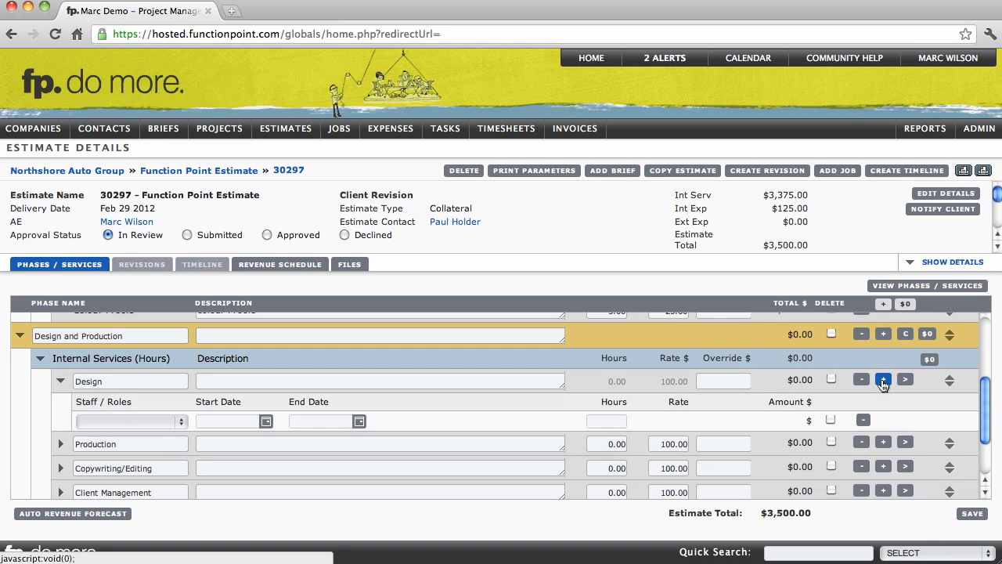
left_click(883, 381)
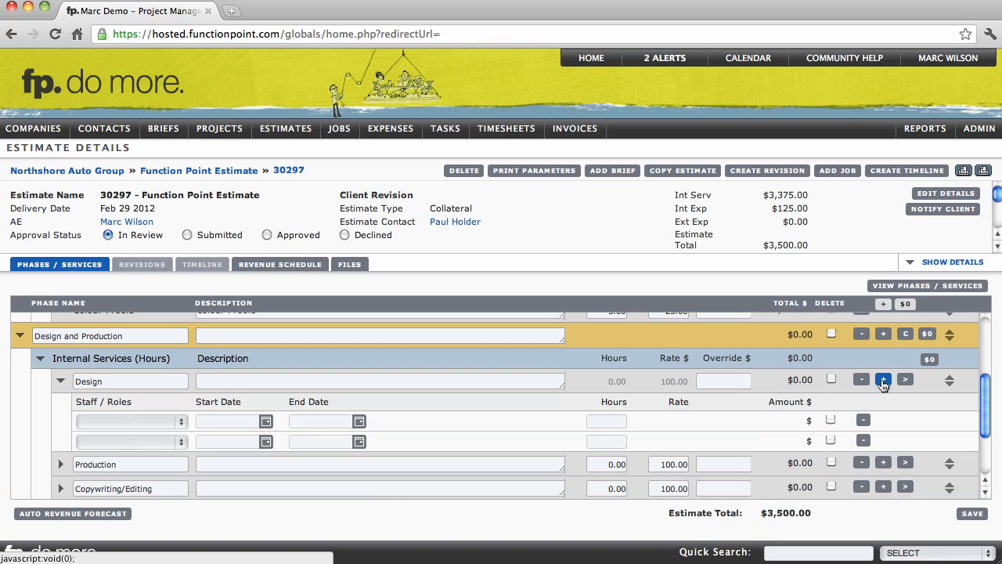
left_click(169, 423)
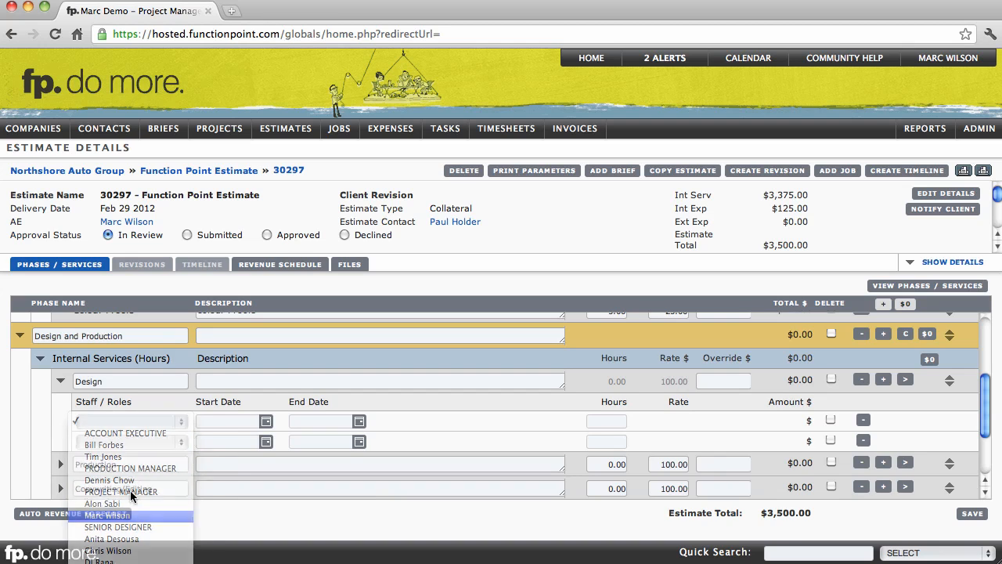
left_click(138, 516)
left_click(137, 442)
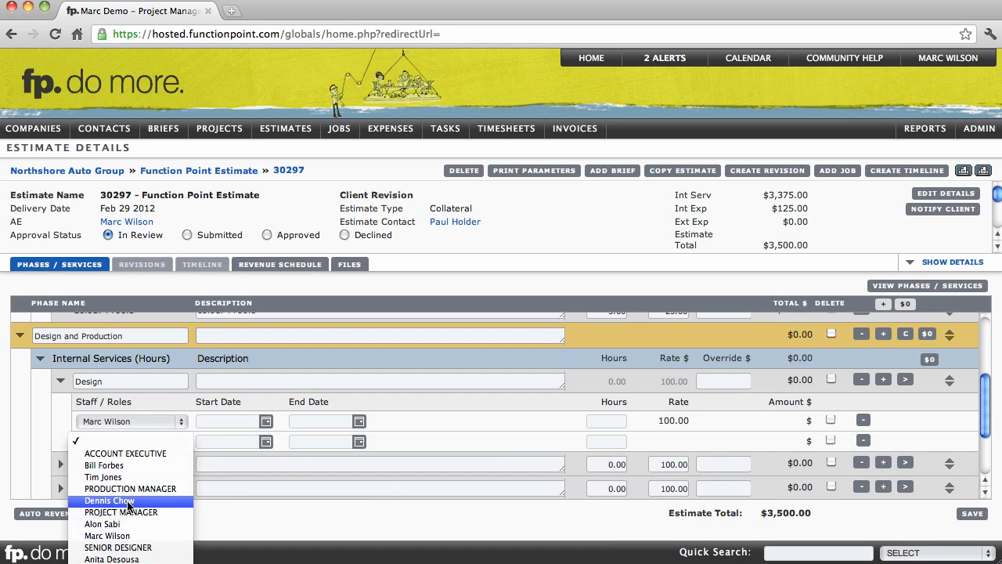
left_click(129, 501)
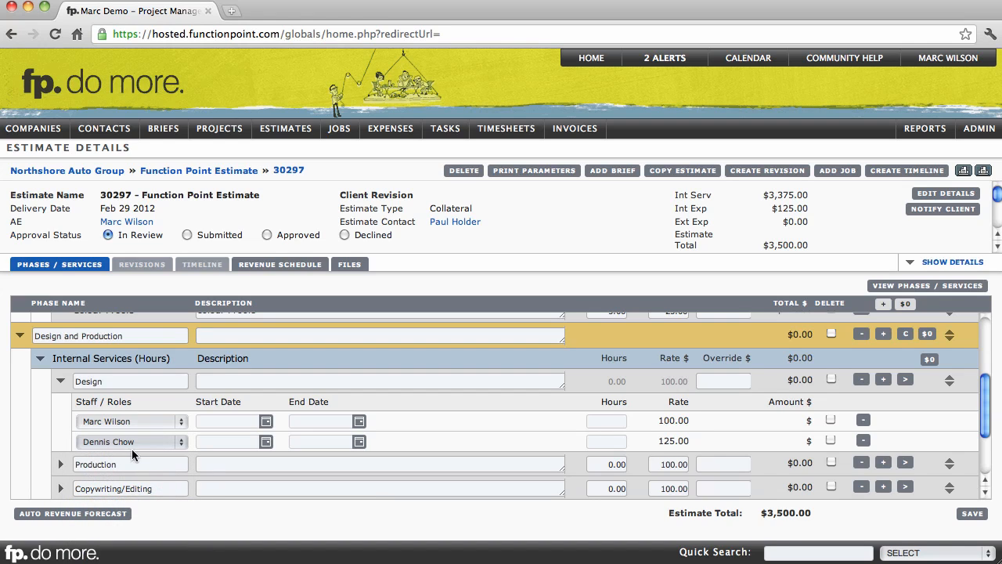
- Set the hours of both staff lines under the Design service to 10 each
left_click(602, 419)
type("10")
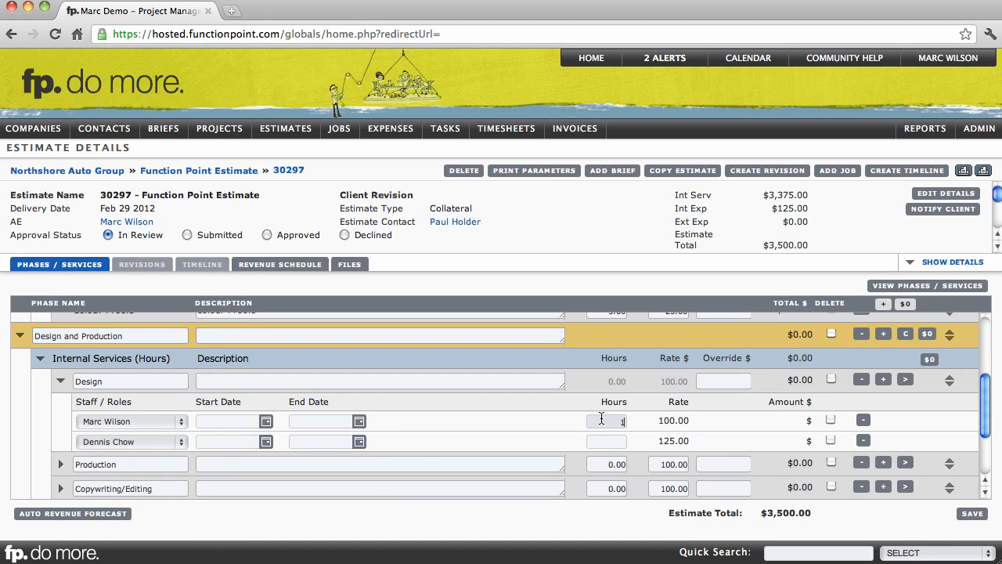
left_click(606, 443)
type("10")
left_click(649, 438)
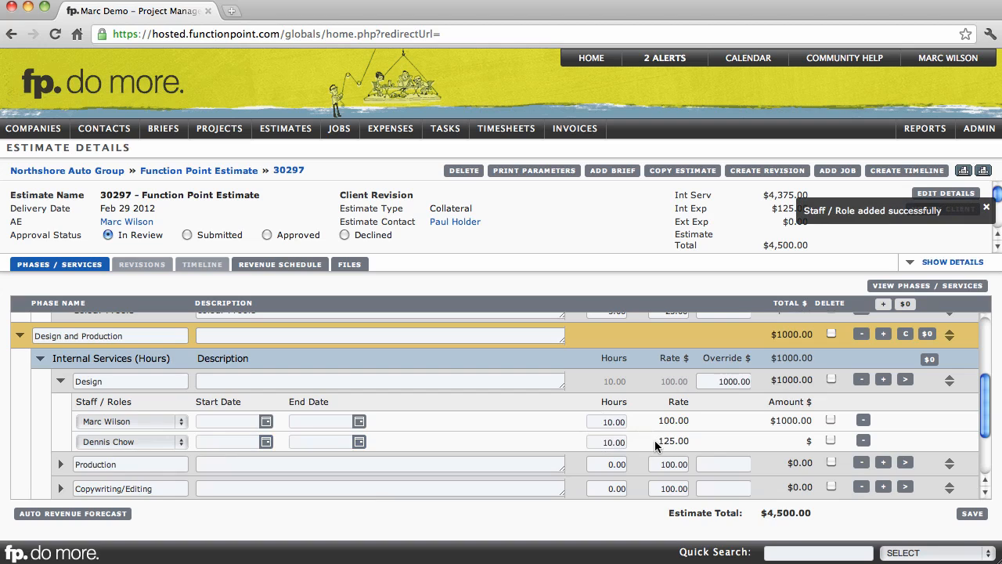
left_click_drag(678, 441, 676, 421)
left_click(658, 420)
left_click(675, 420)
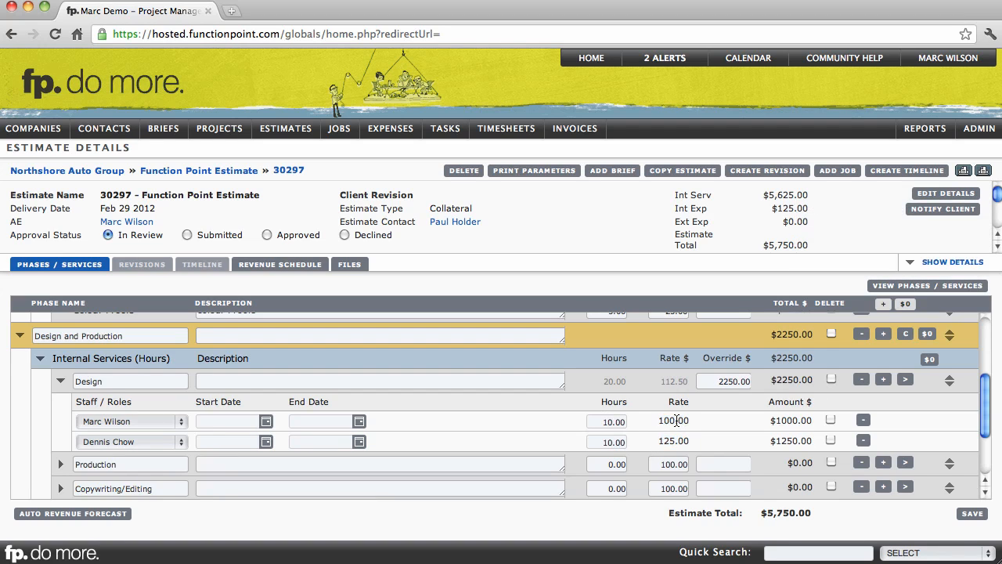
- Schedule the first Design staff line from Jan 30 2012 to Feb 06 2012
left_click(222, 422)
left_click(266, 421)
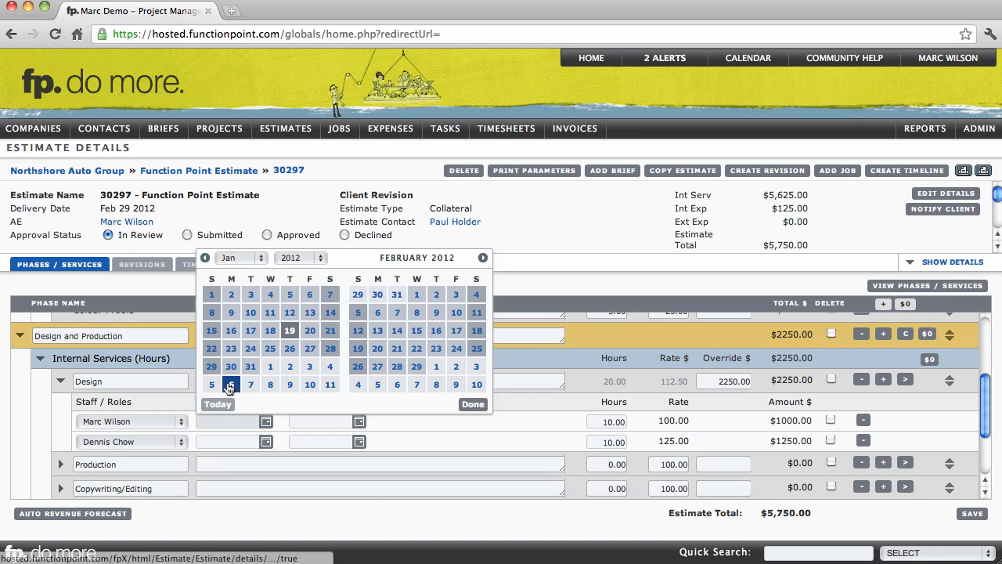
left_click(231, 366)
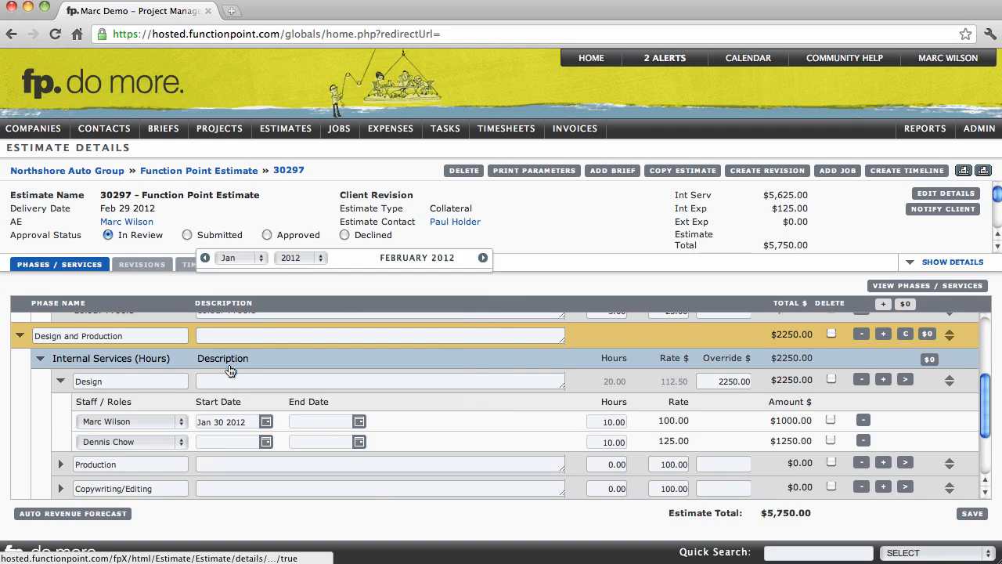
left_click(358, 421)
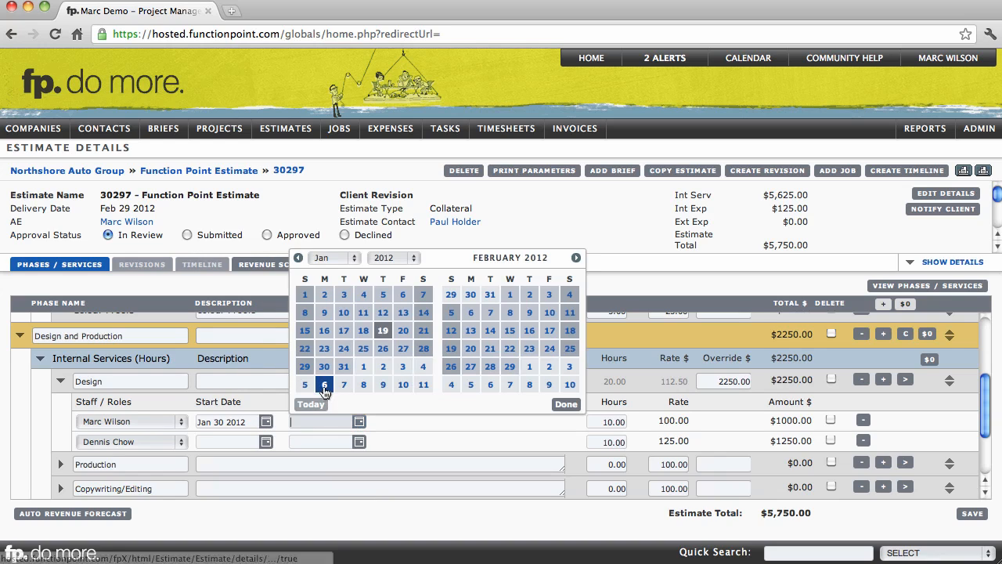
left_click(322, 383)
- Schedule the second Design staff line with start date Jan 30 and end date Feb 6
left_click(231, 441)
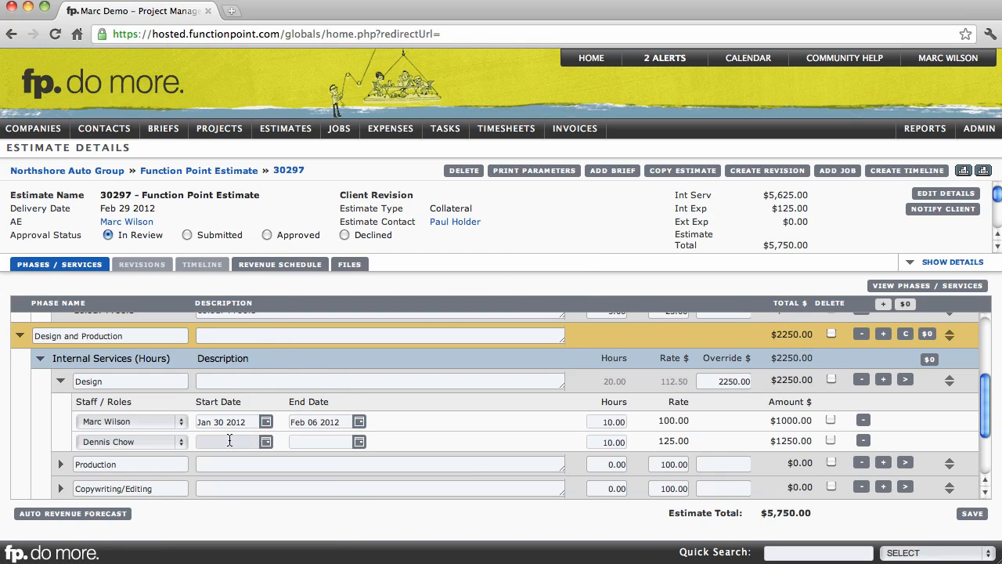
type("jan 30")
left_click(302, 442)
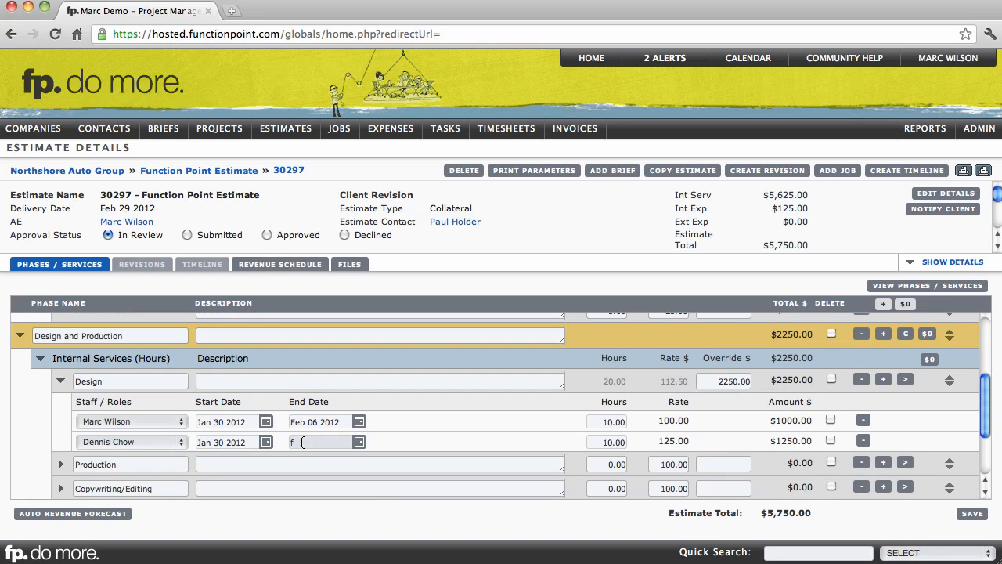
type("feb 6")
left_click(388, 425)
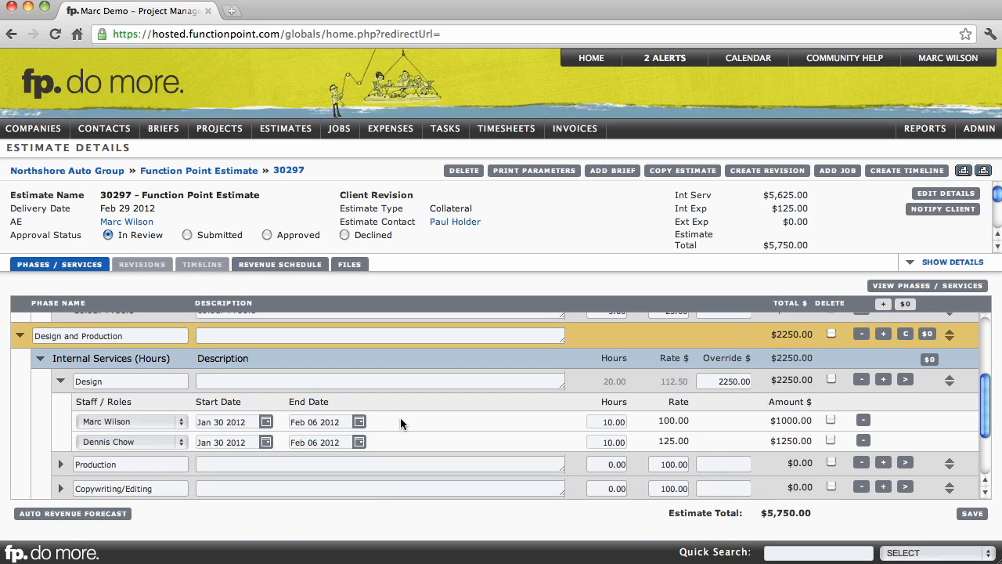
- Set the hours to 20 for Production, 15 for Copywriting/Editing and 5 for Client Management
scroll(400, 417, "down", 3)
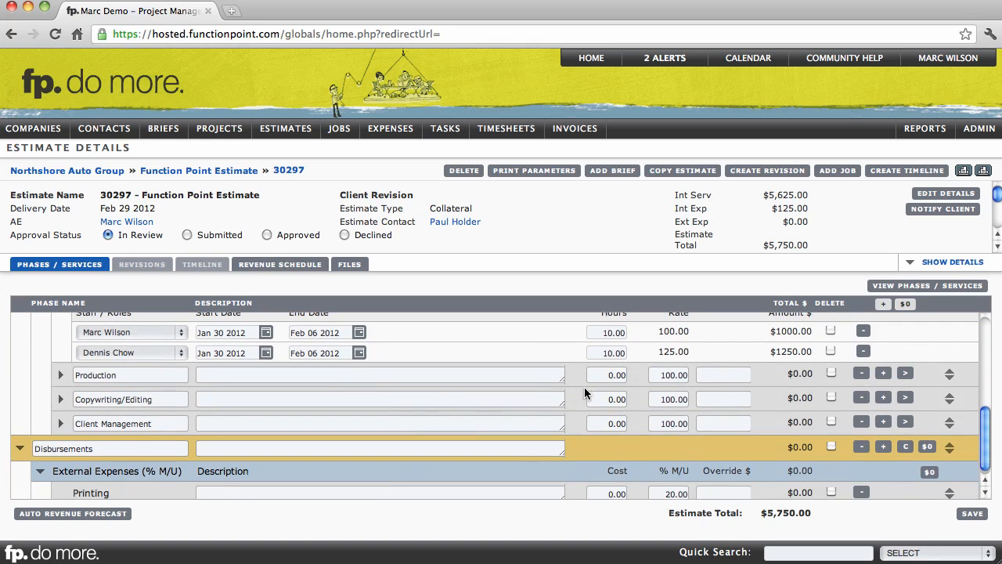
left_click(598, 378)
type("20")
left_click(615, 399)
type("15")
left_click_drag(606, 424, 632, 420)
type("5")
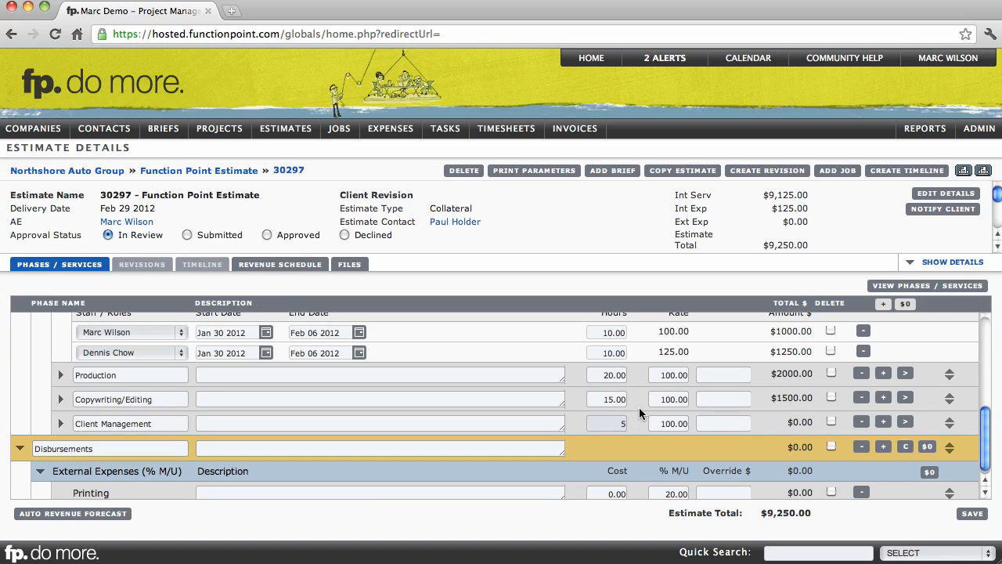
left_click(637, 407)
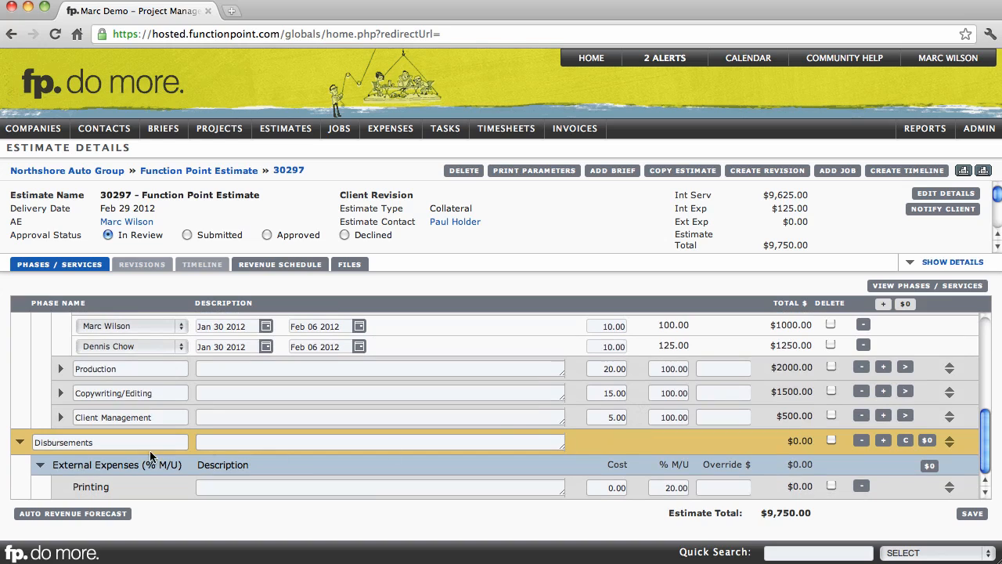
- Rename the Disbursements phase to Expenses
left_click_drag(124, 465, 17, 443)
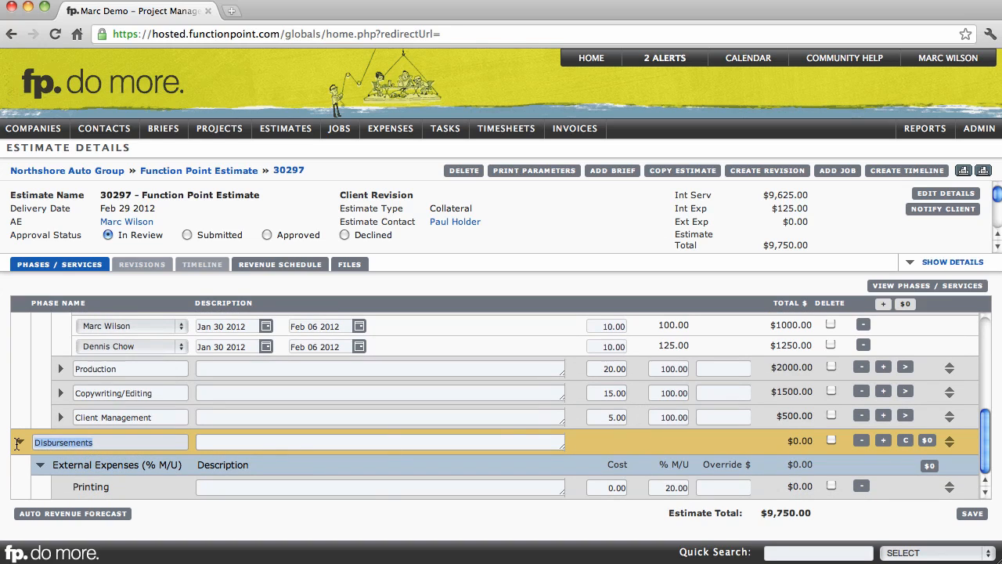
type("Expenses")
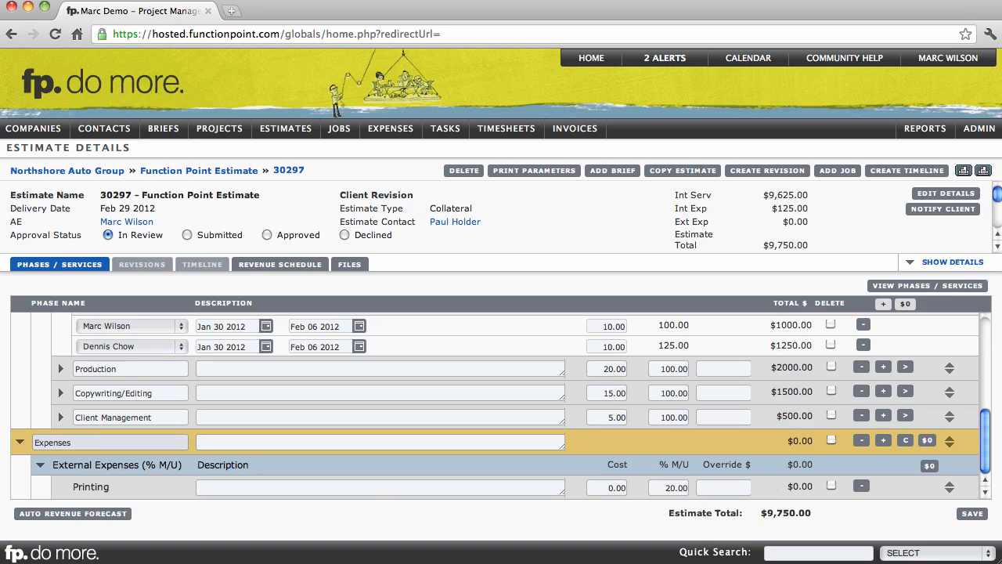
- Set the Printing external expense to a cost of $2000 with a 25% markup
left_click_drag(72, 487, 106, 486)
left_click(106, 486)
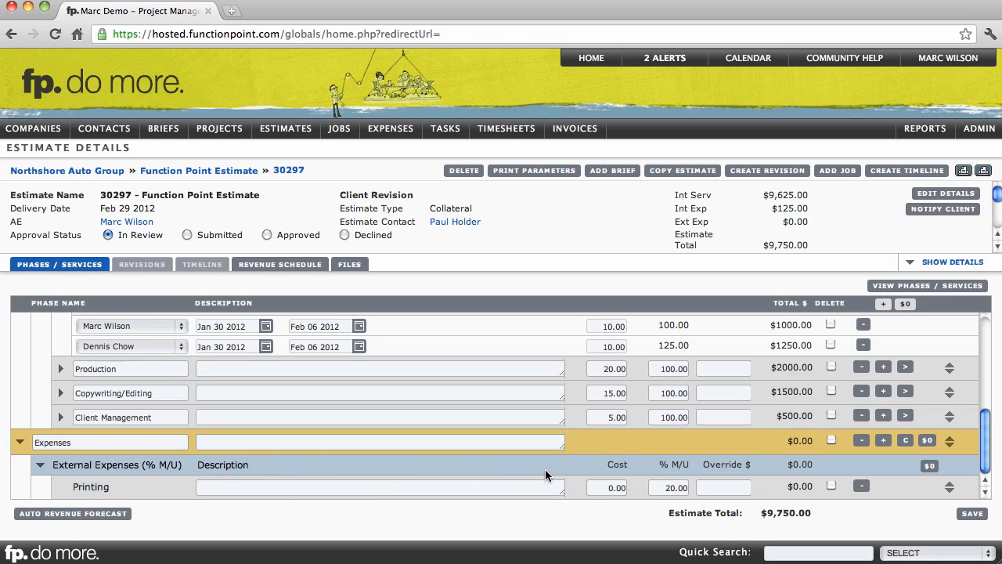
left_click_drag(603, 467, 680, 465)
left_click(617, 487)
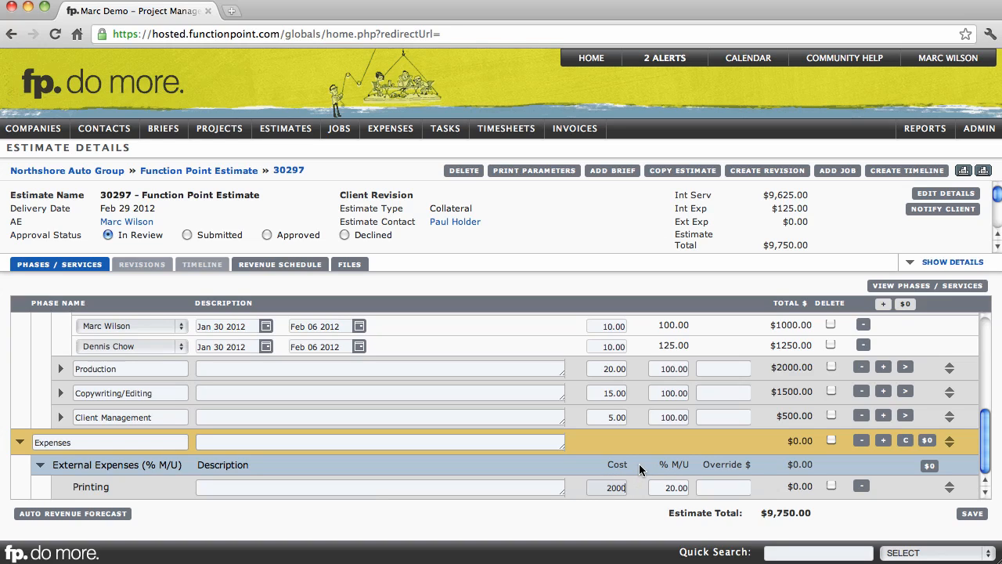
left_click(643, 467)
left_click(657, 485)
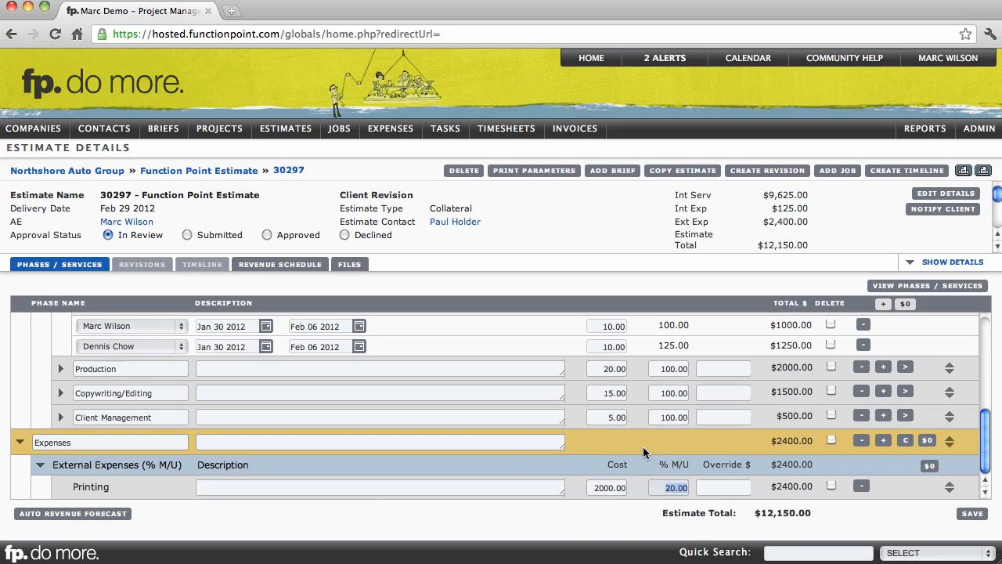
type("25")
left_click(639, 431)
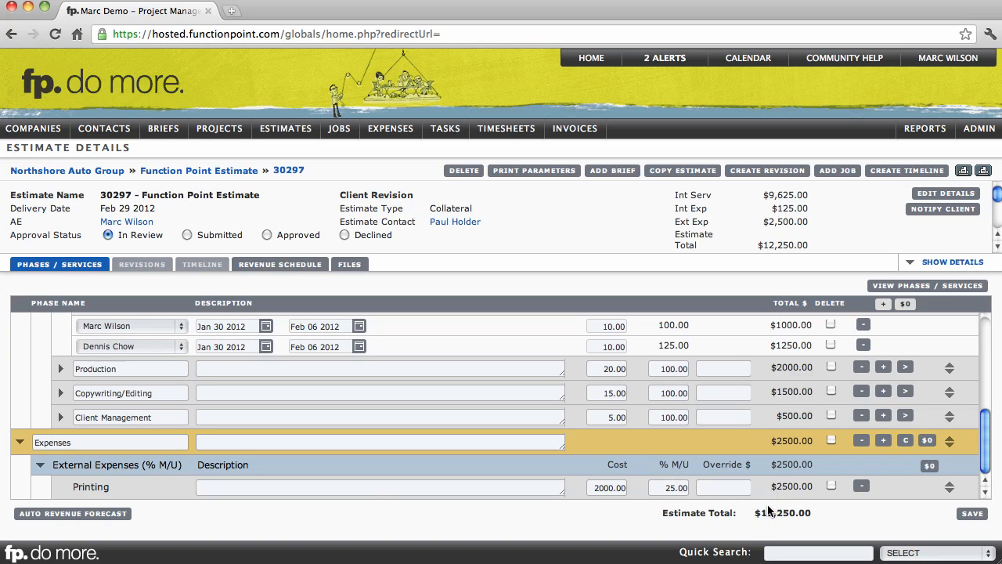
- Check the estimate total and save the estimate's phases and services
left_click_drag(752, 512, 807, 513)
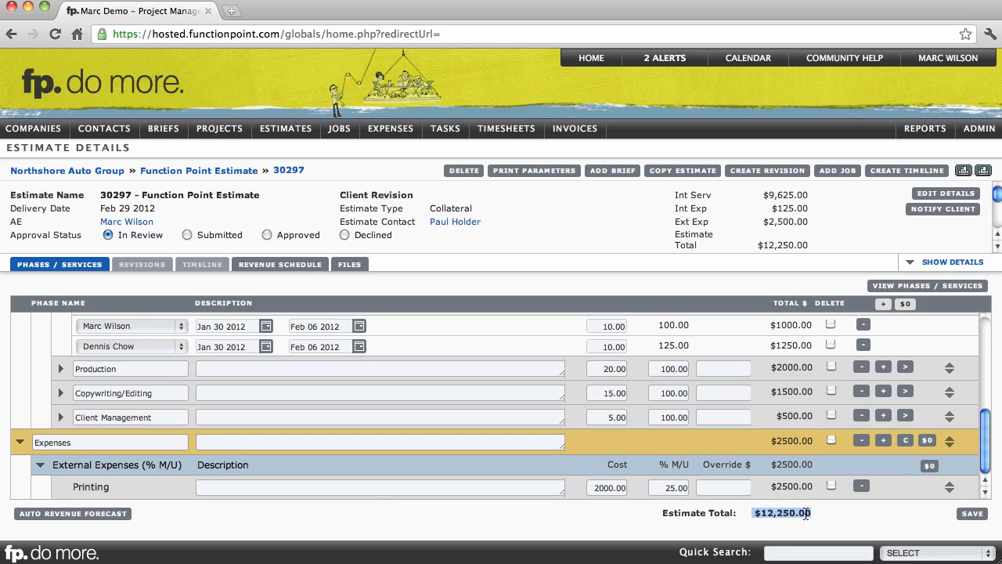
left_click(977, 516)
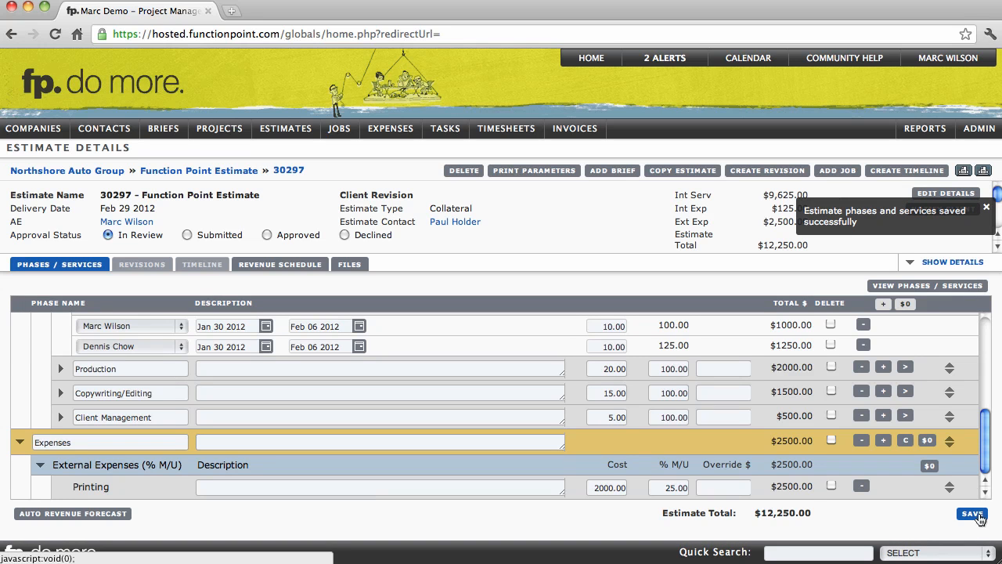
- Start adding a job from the saved estimate
left_click_drag(985, 468, 982, 353)
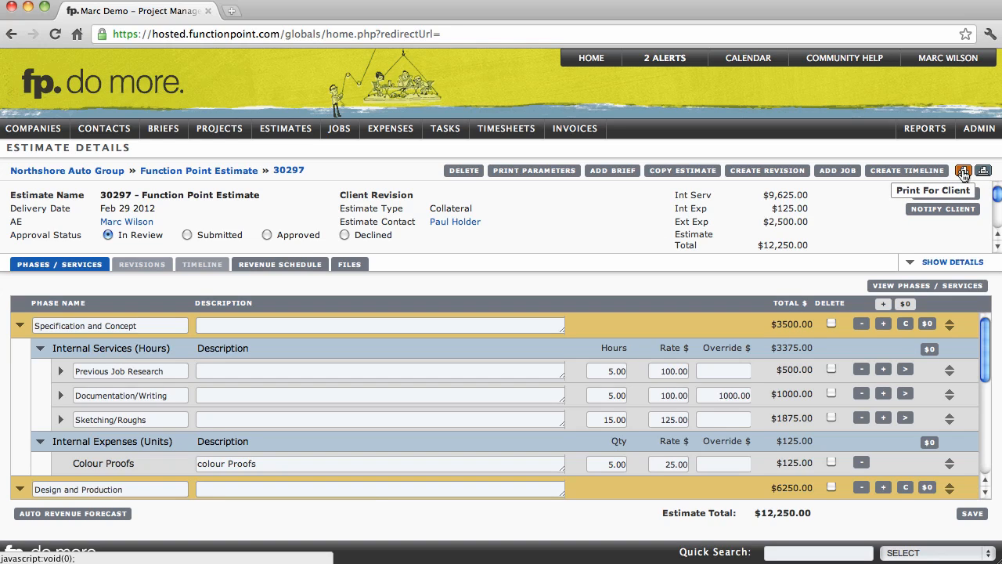
left_click(831, 174)
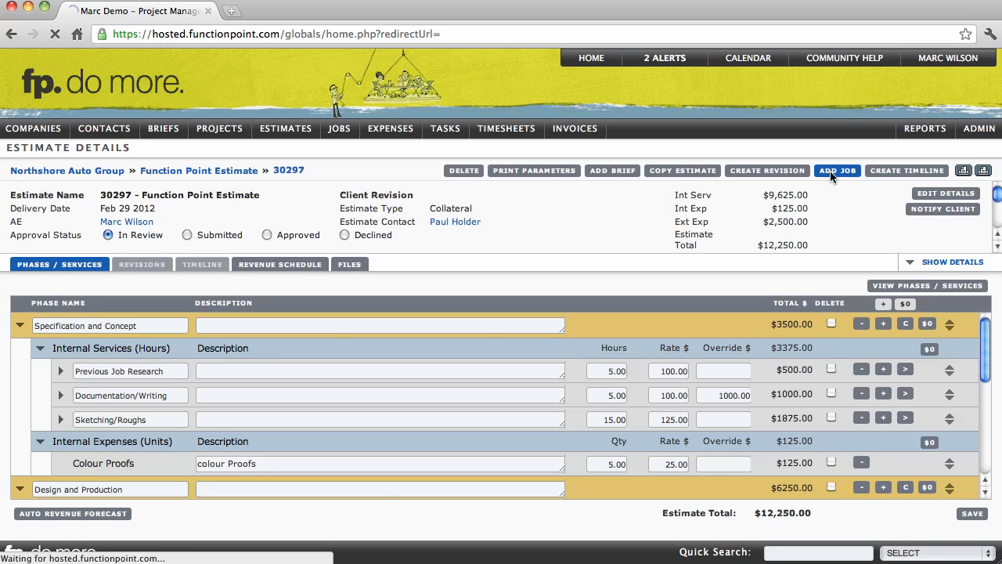